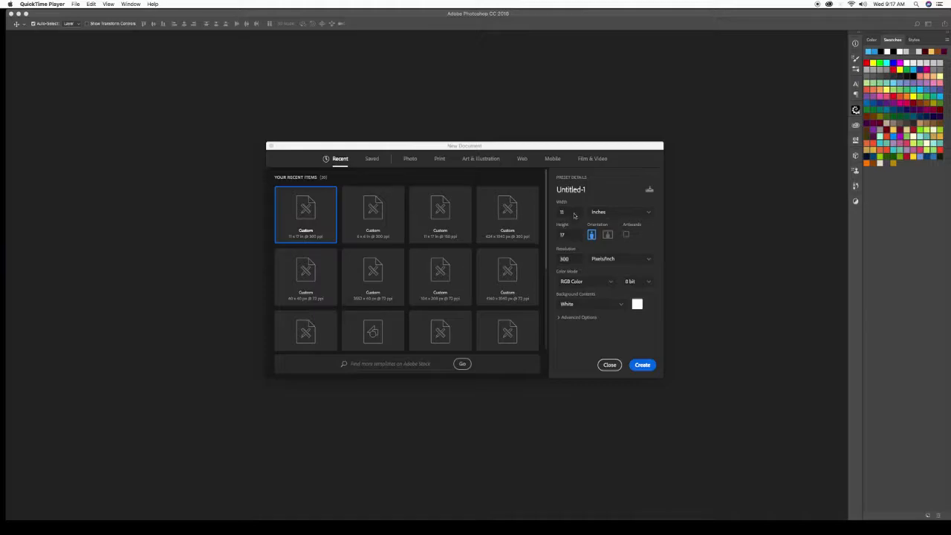
mouse_move(446, 529)
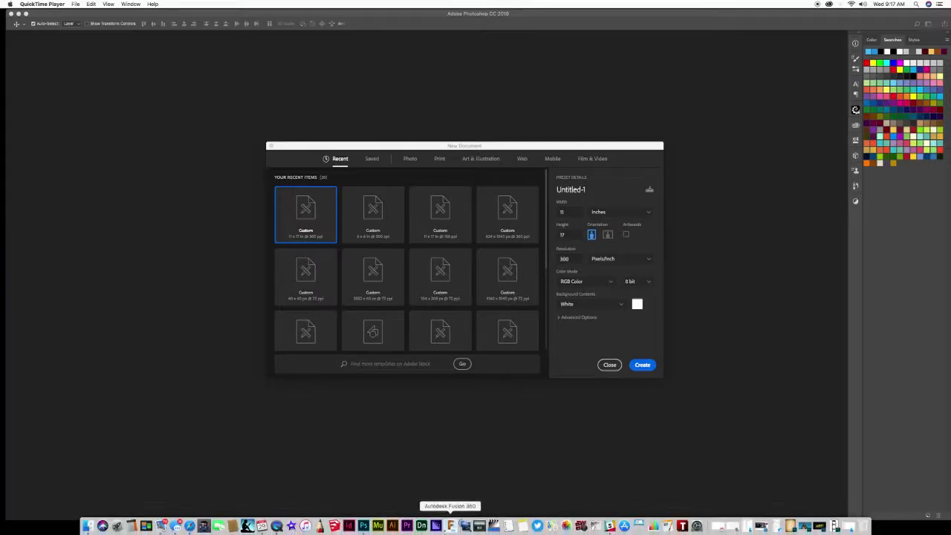
left_click(480, 526)
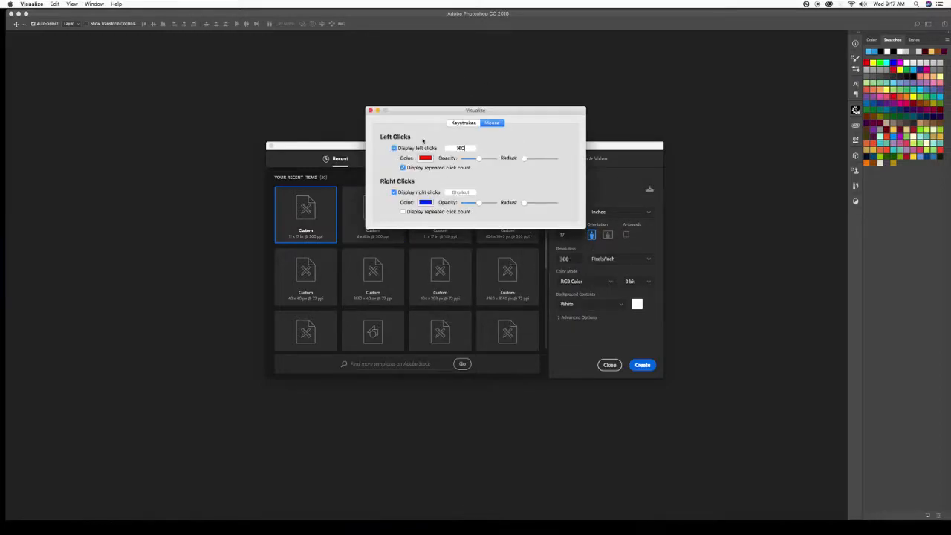
left_click(393, 192)
left_click(370, 110)
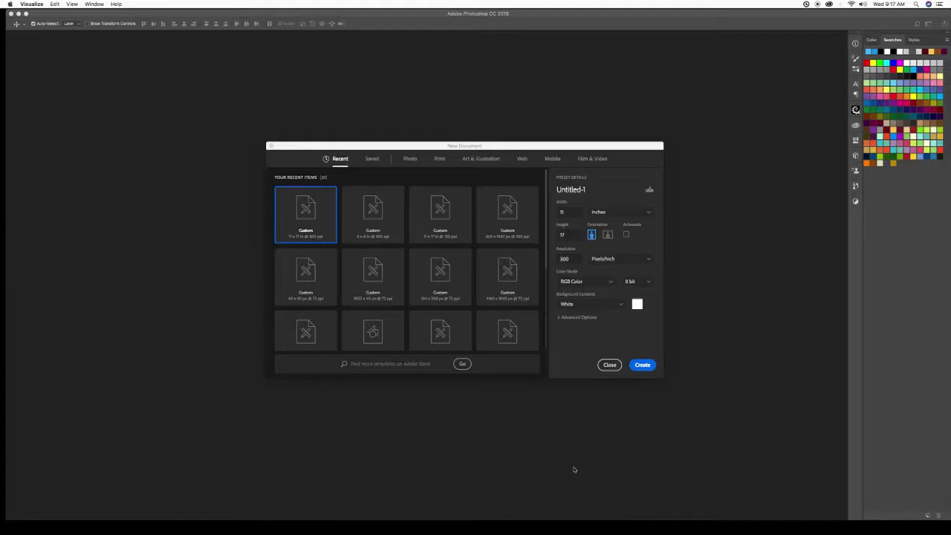
key("ctrl+m")
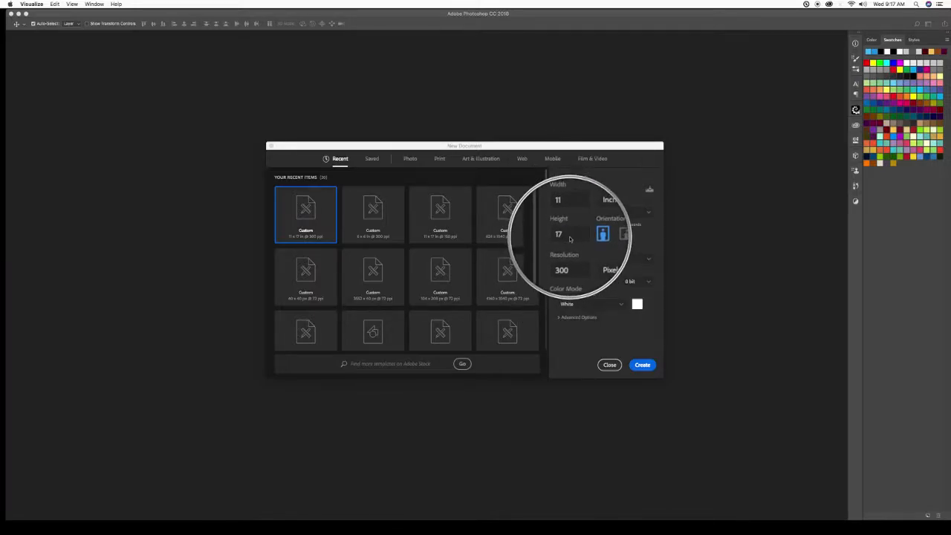
Step: Create a white 11 x 17 inch portrait RGB document at 300 pixels/inch and float its window alone in the workspace
left_click(641, 367)
left_click(642, 368)
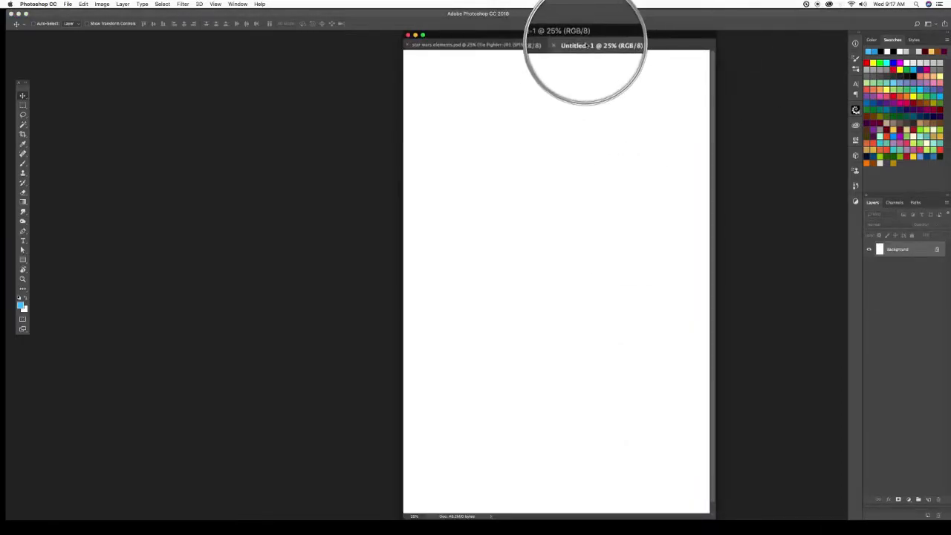
mouse_move(177, 53)
left_mouse_down()
mouse_move(216, 85)
mouse_move(195, 54)
left_mouse_up()
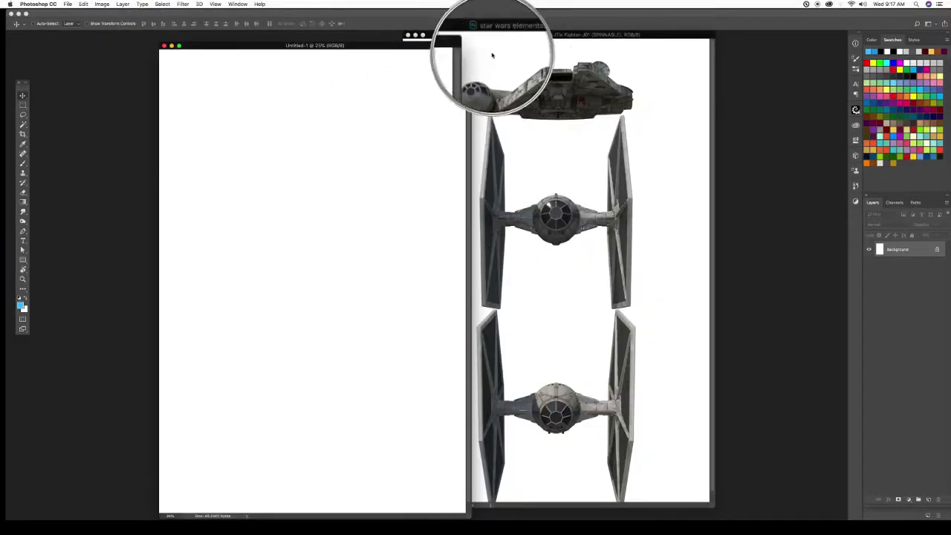
left_click_drag(502, 34, 604, 62)
left_click(518, 62)
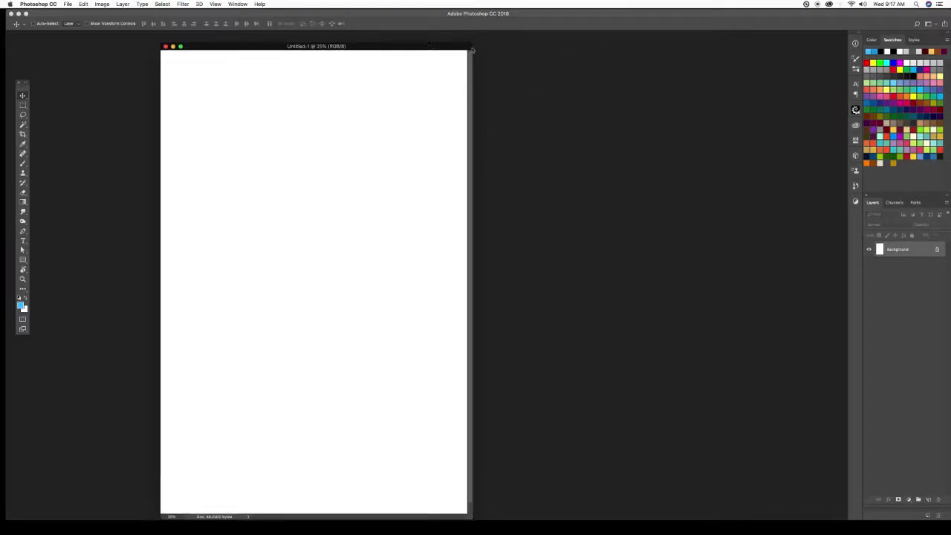
left_click_drag(431, 47, 608, 42)
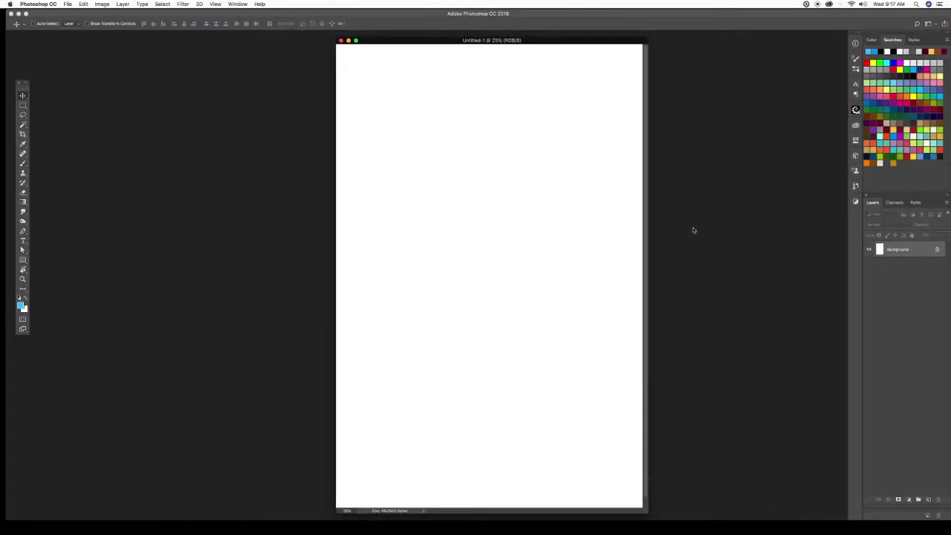
Step: Show the rulers and set their units to inches
key("super+r")
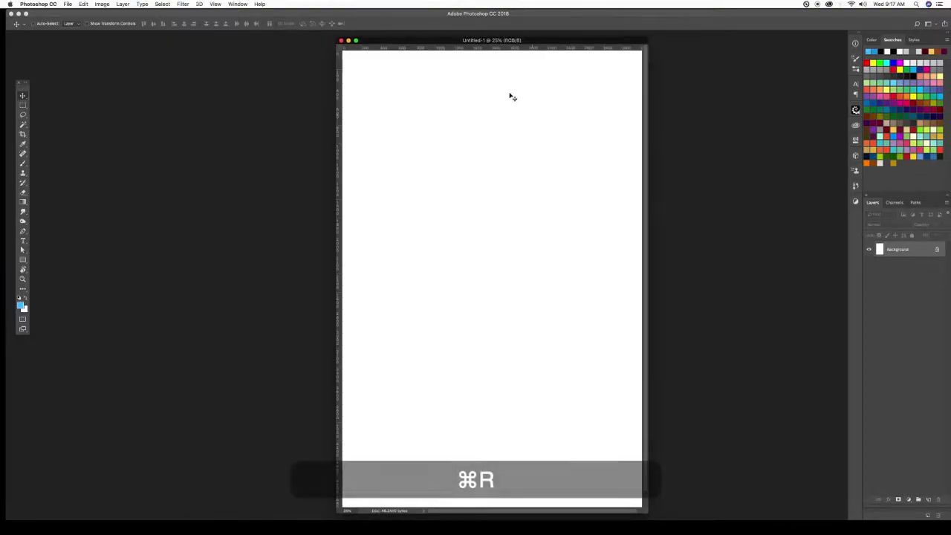
right_click(497, 49)
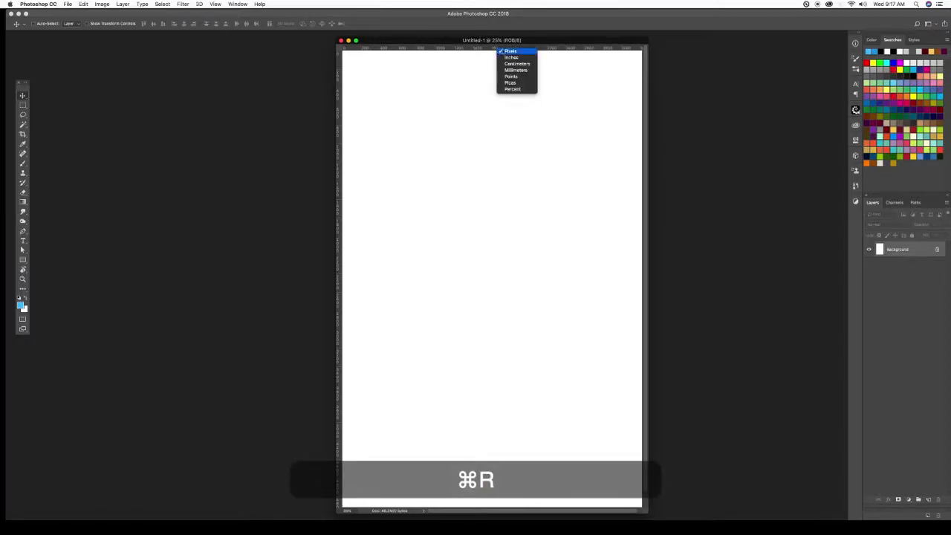
left_click(511, 57)
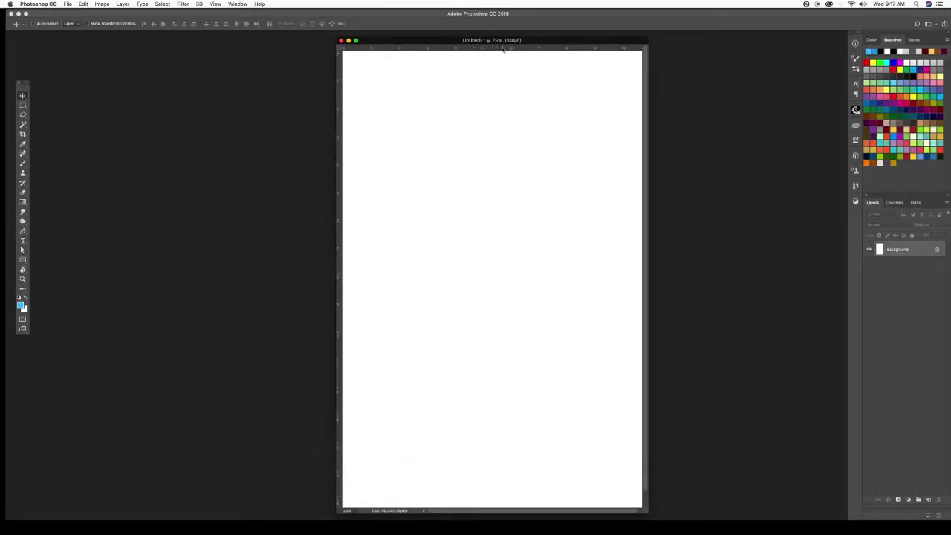
Step: Place horizontal guides about a quarter and two thirds of the way down the page, and hide the rulers
left_click_drag(504, 49, 498, 165)
left_click_drag(521, 50, 530, 374)
left_click_drag(509, 164, 511, 174)
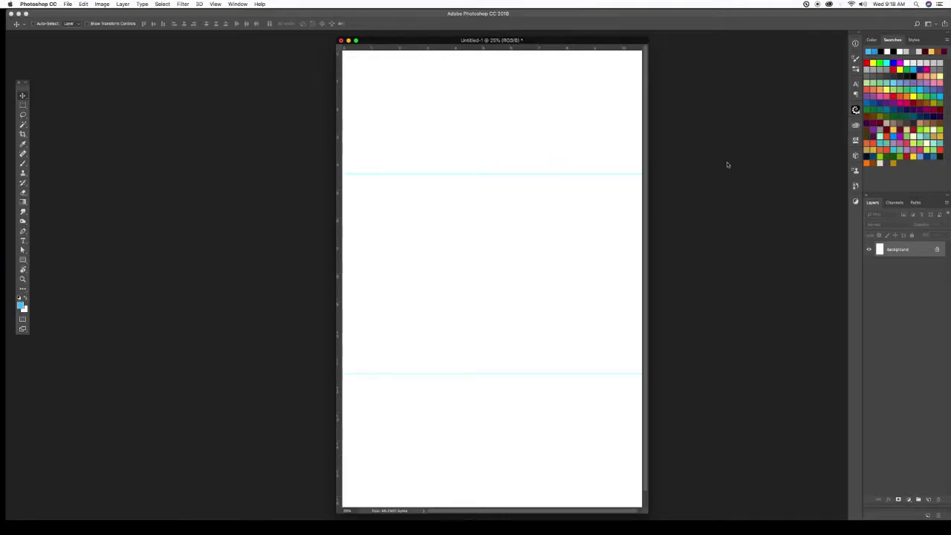
key("super+r")
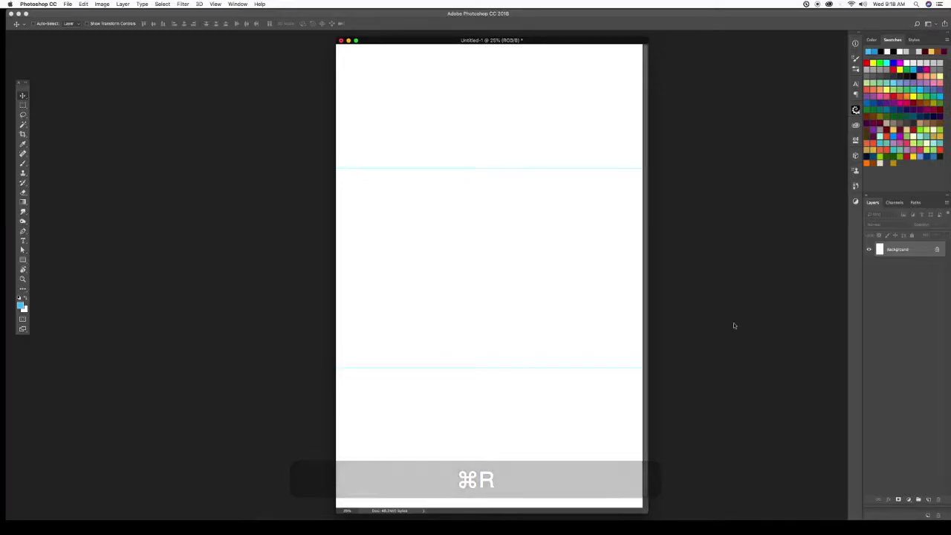
Step: Copy the paper.jpg background into the new document as a layer and close paper.jpg
left_click(791, 525)
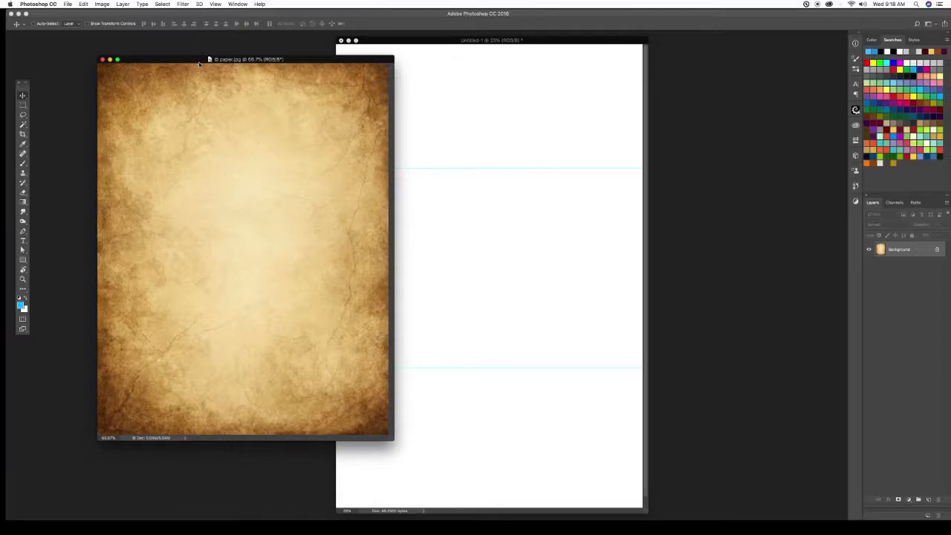
left_click_drag(200, 61, 136, 49)
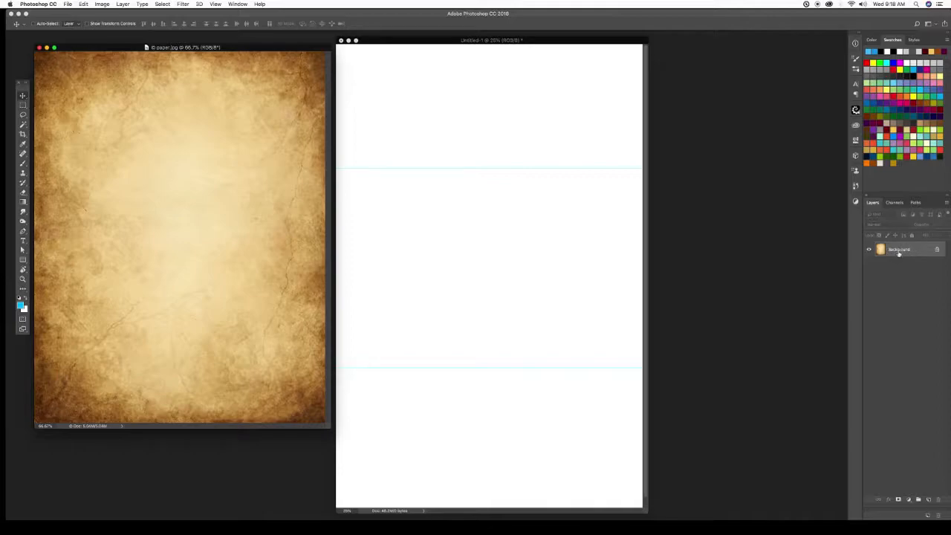
left_click_drag(903, 254, 537, 247)
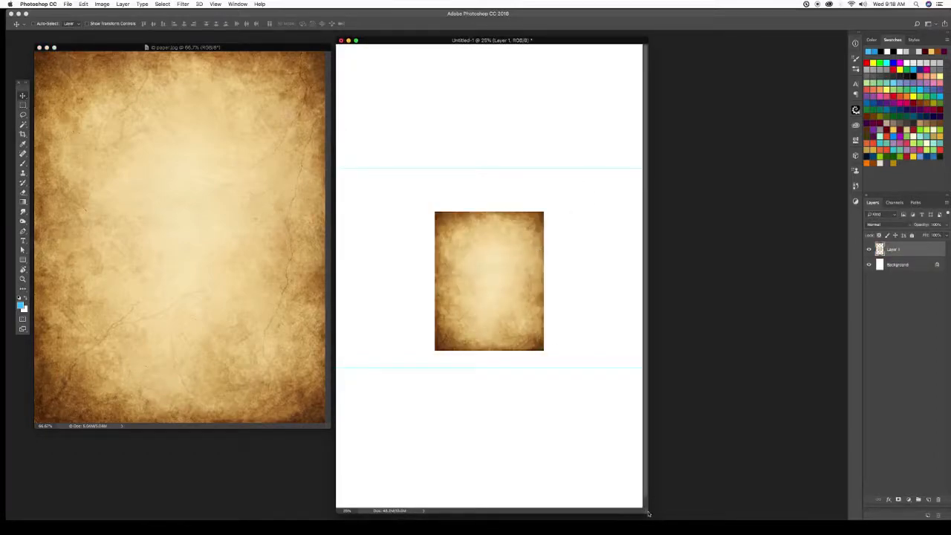
key("super+minus")
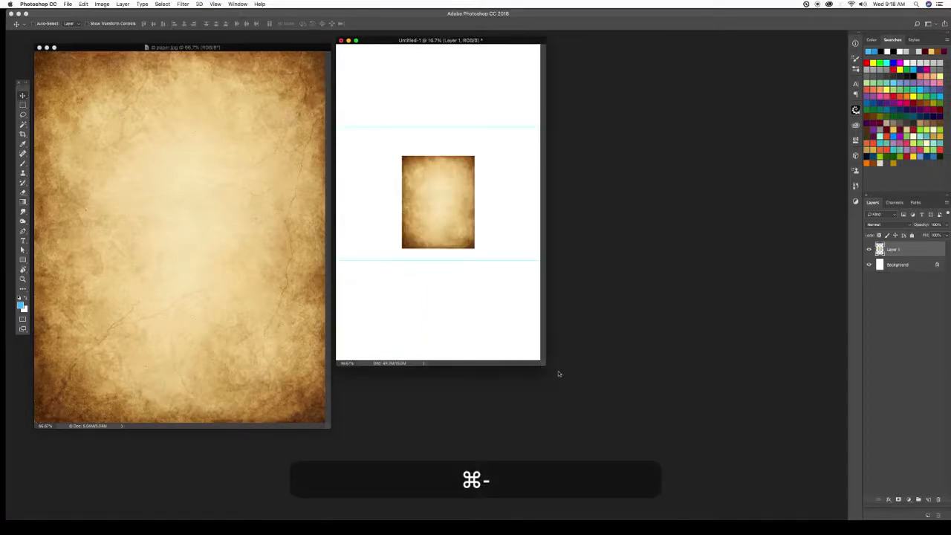
left_click_drag(543, 365, 674, 458)
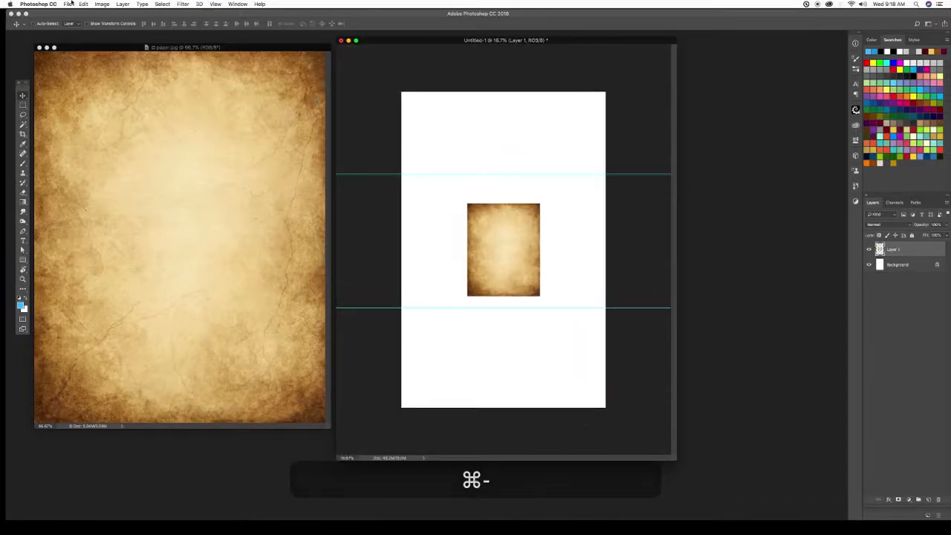
left_click(40, 47)
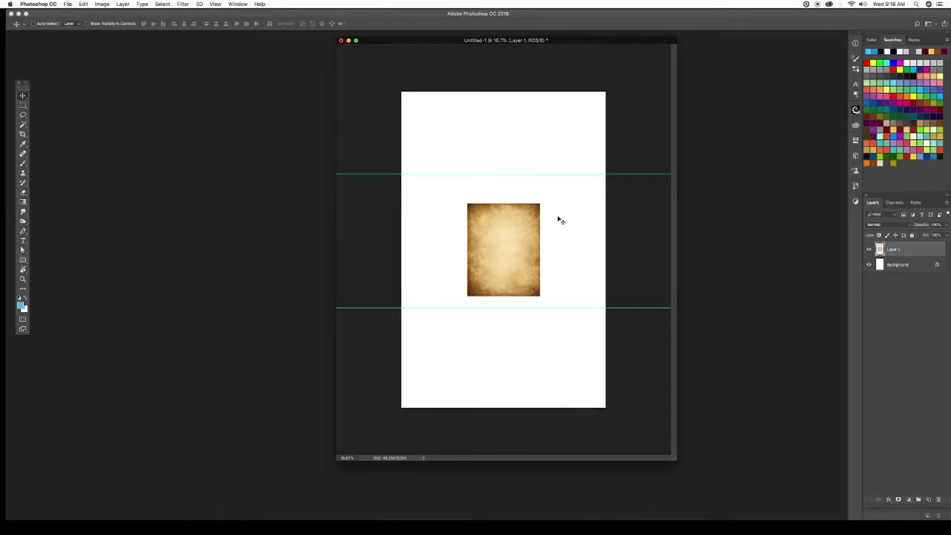
Step: Free Transform the paper texture layer so it covers the whole page
key("super+t")
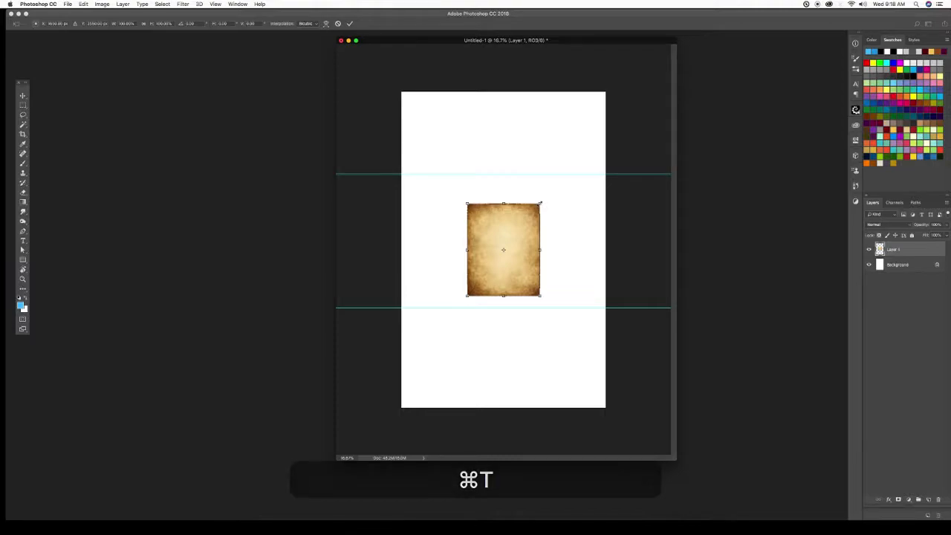
left_click_drag(540, 202, 606, 77)
left_click_drag(503, 94, 503, 92)
left_click_drag(506, 409, 505, 411)
left_click_drag(624, 248, 609, 250)
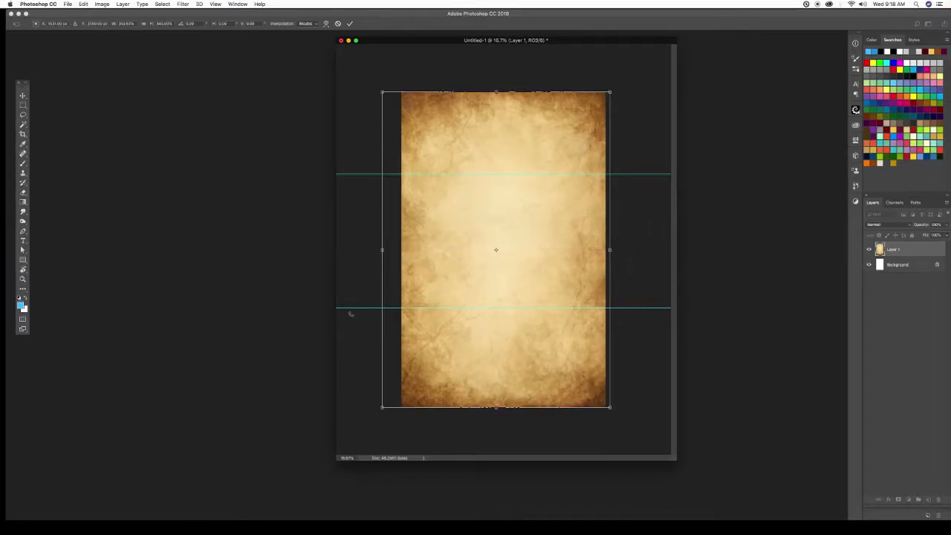
left_click_drag(385, 251, 398, 249)
key("Return")
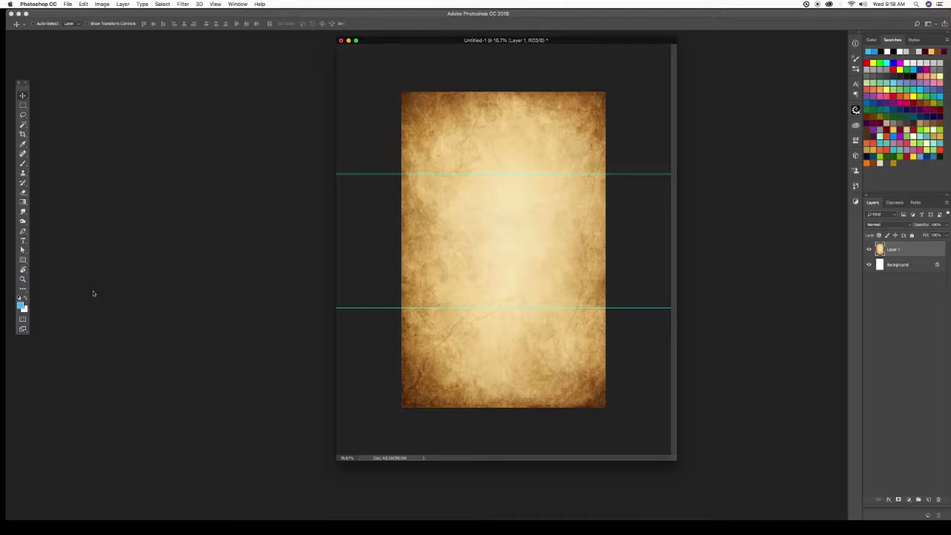
Step: Add the text LANDO in black Impact at 72 pt near the middle of the page
key("t")
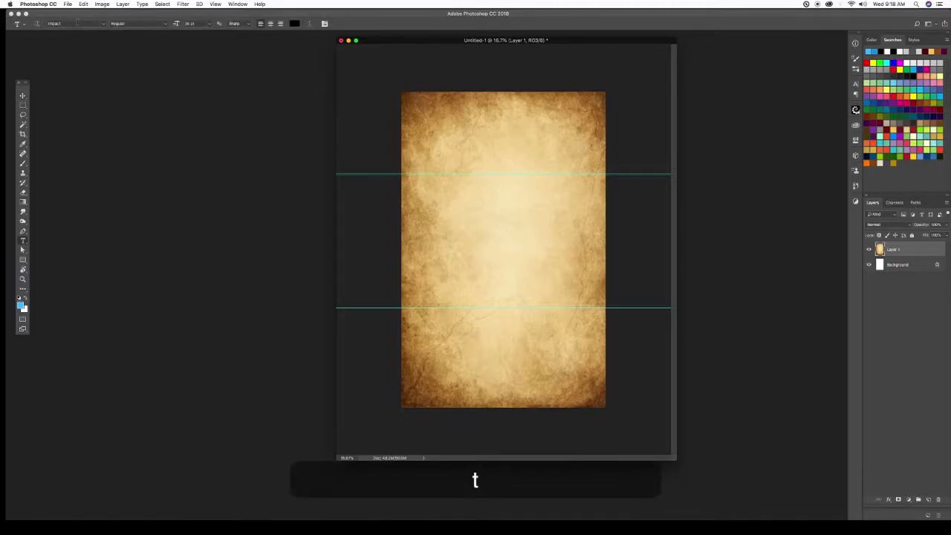
left_click(209, 25)
left_click(196, 116)
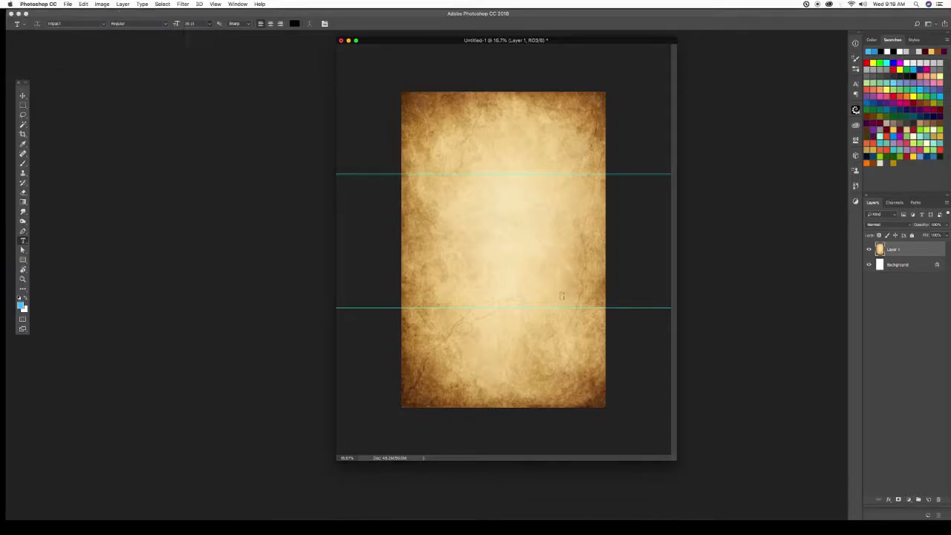
left_click(445, 255)
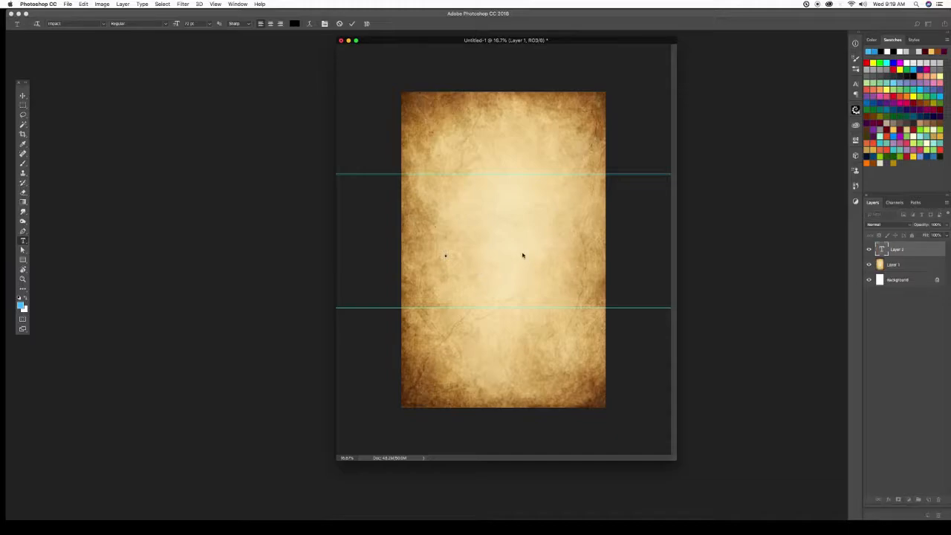
type("lando")
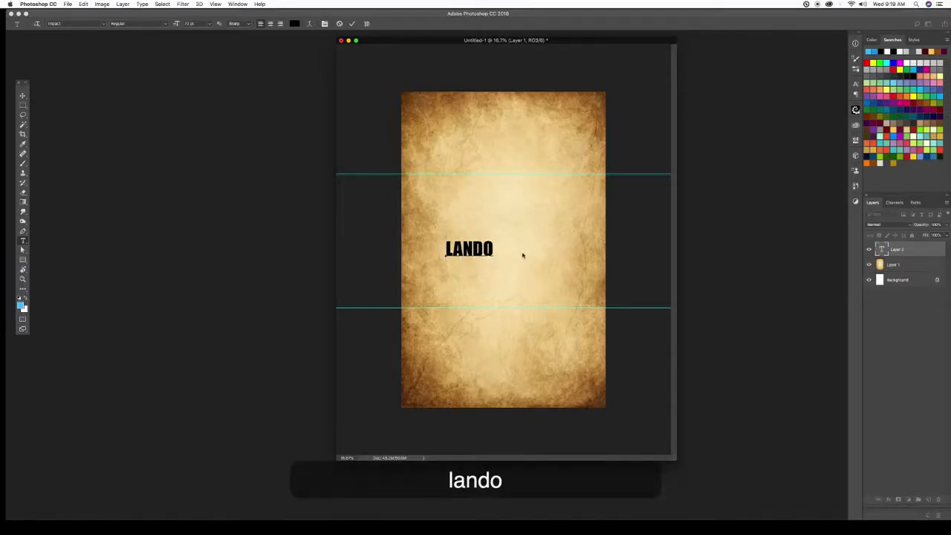
left_click(23, 95)
Step: Stretch the LANDO text to nearly the full page width and about half the page height, and hide the guides
key("super+t")
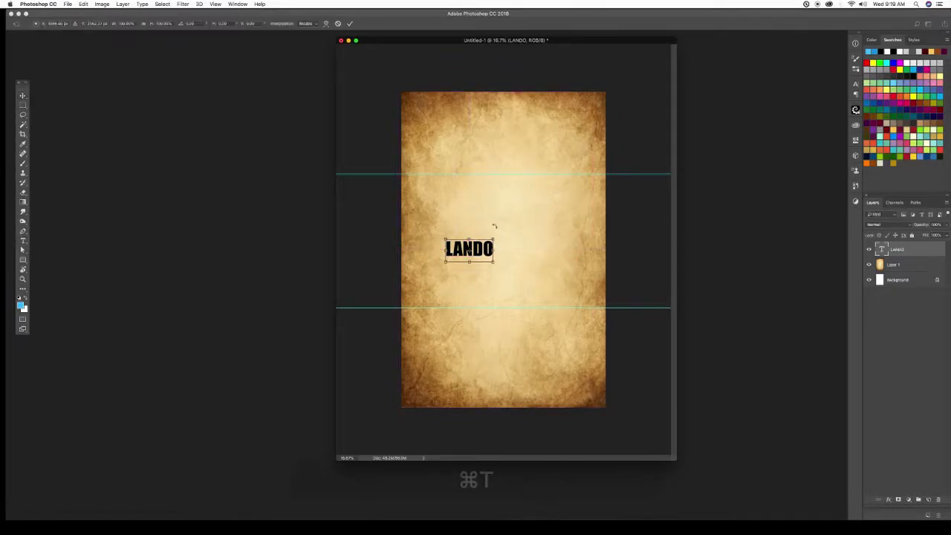
left_click_drag(504, 226, 544, 236)
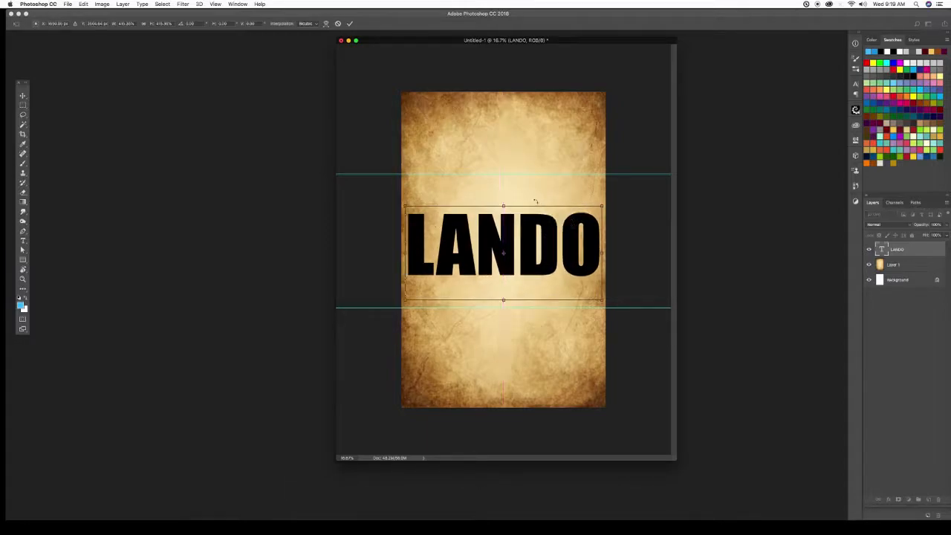
left_click_drag(503, 203, 502, 149)
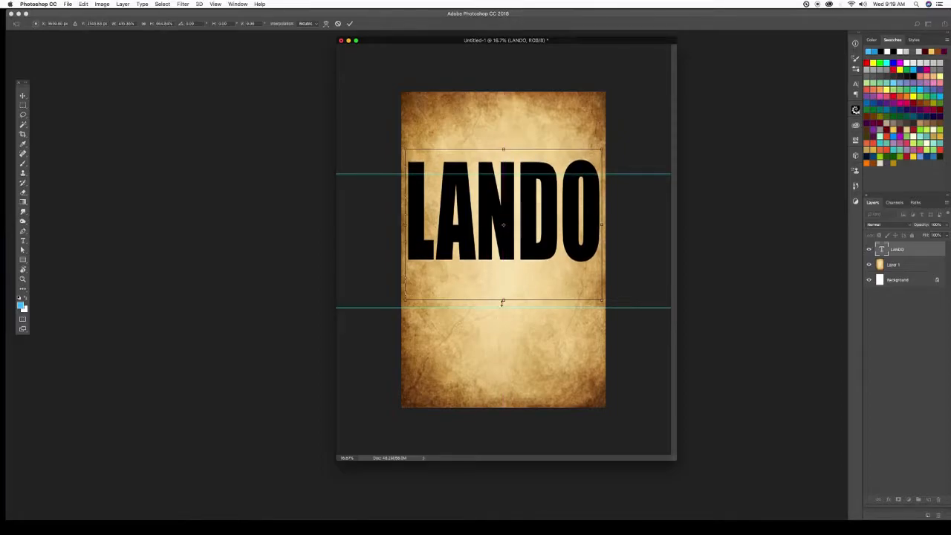
left_click_drag(503, 299, 505, 380)
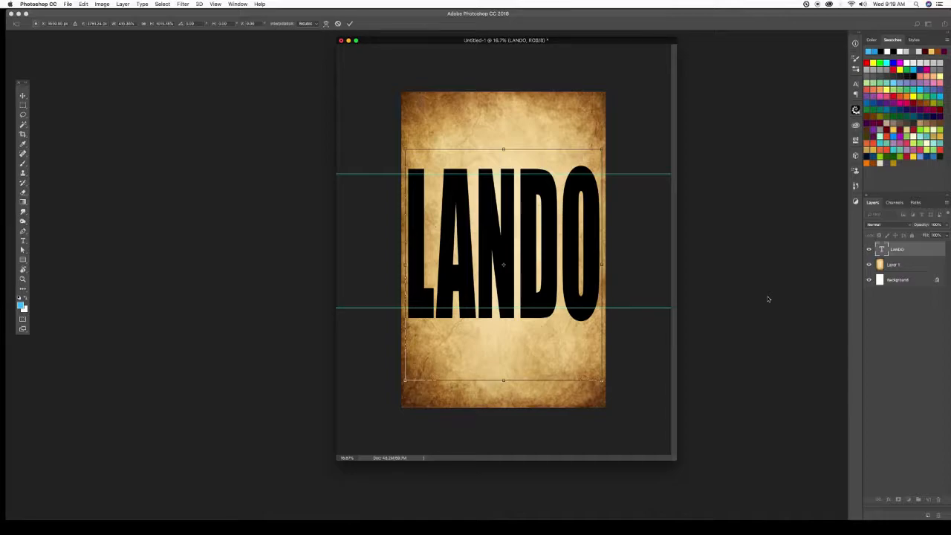
key("Return")
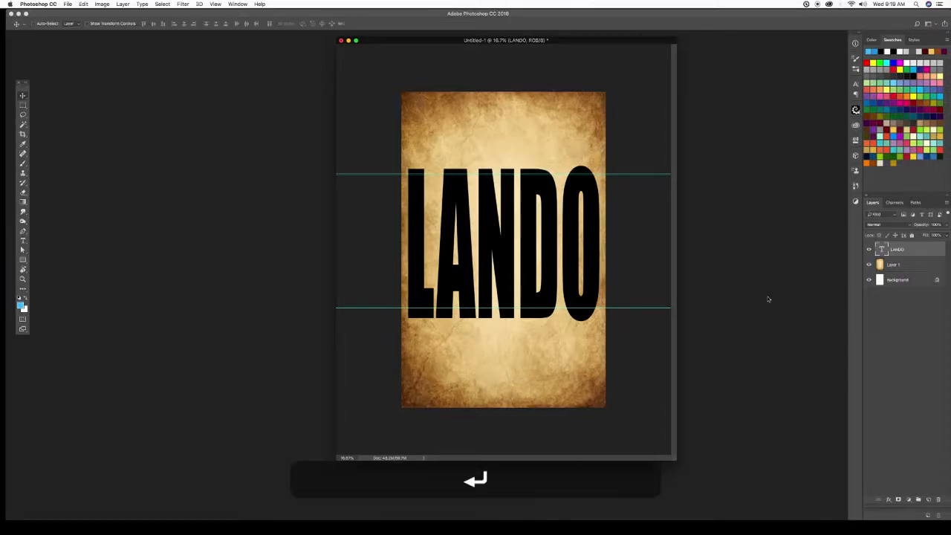
key("super+semicolon")
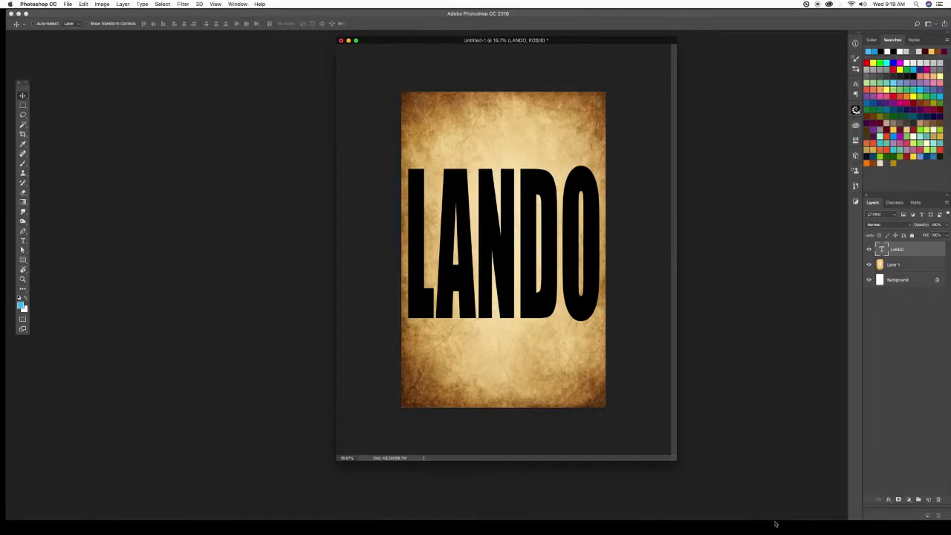
Step: Copy the Lando.jpg photo into the poster document as a new layer above the LANDO text
left_click(800, 528)
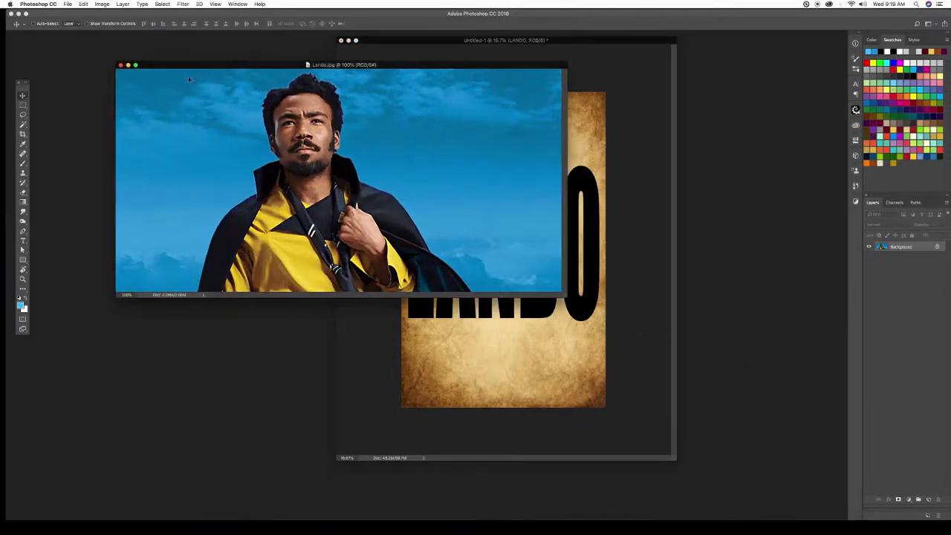
left_click_drag(237, 65, 192, 70)
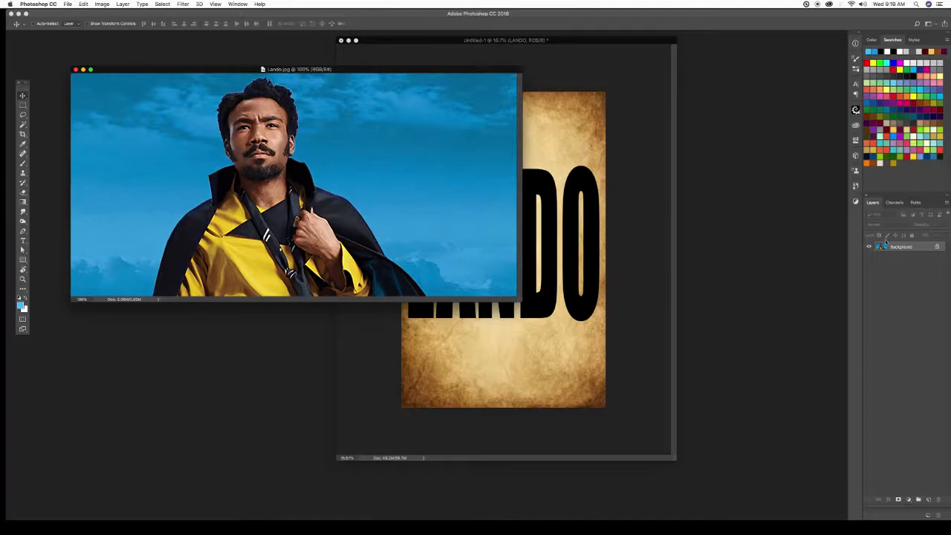
left_click_drag(900, 249, 533, 360)
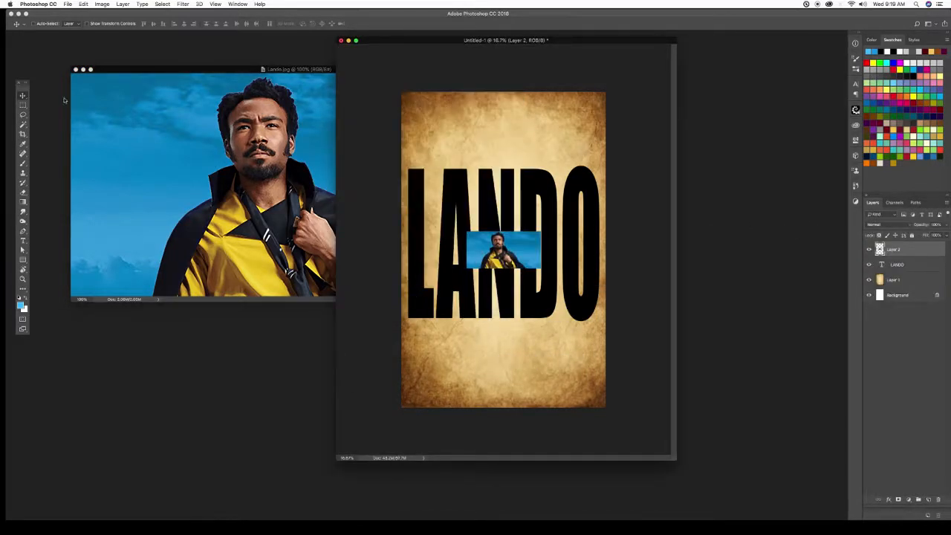
Step: Close the Lando.jpg document and scale the photo layer up proportionally so it covers the whole LANDO text
left_click(75, 70)
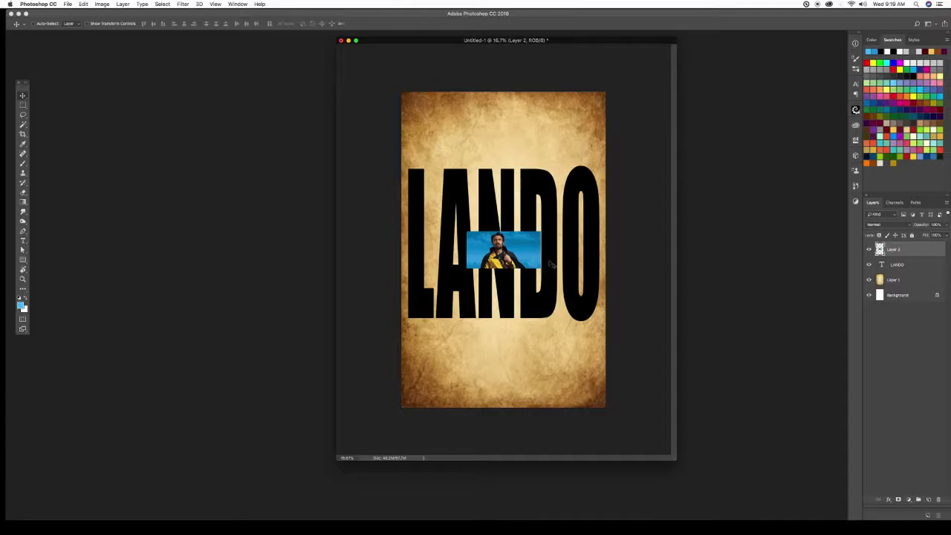
key("super+t")
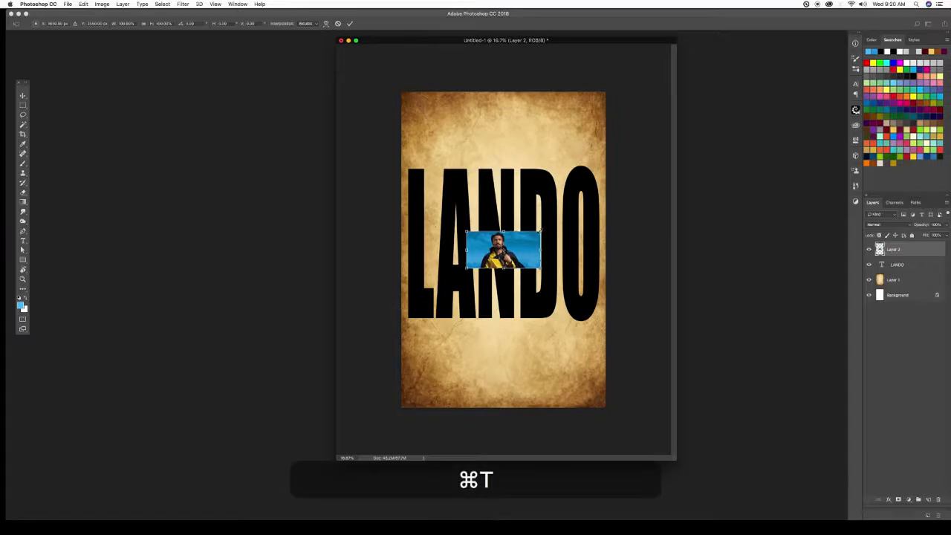
left_click_drag(540, 231, 666, 164)
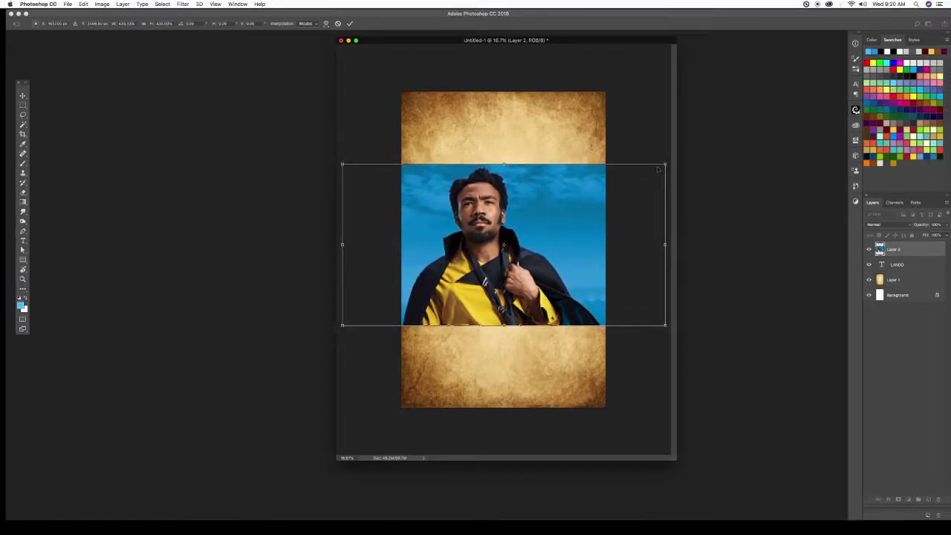
key("Return")
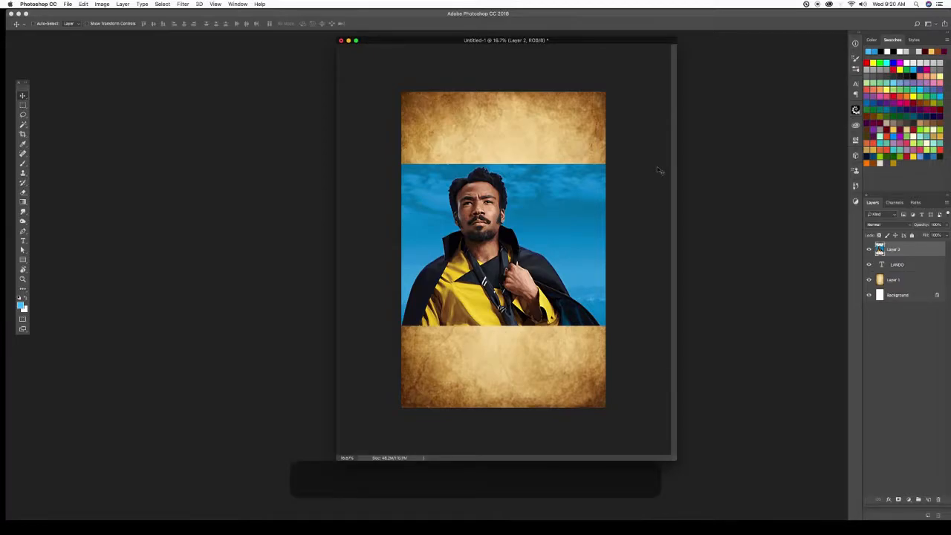
Step: Compare the photo's position with the text beneath it and clip the photo layer to the LANDO text layer
left_click(869, 252)
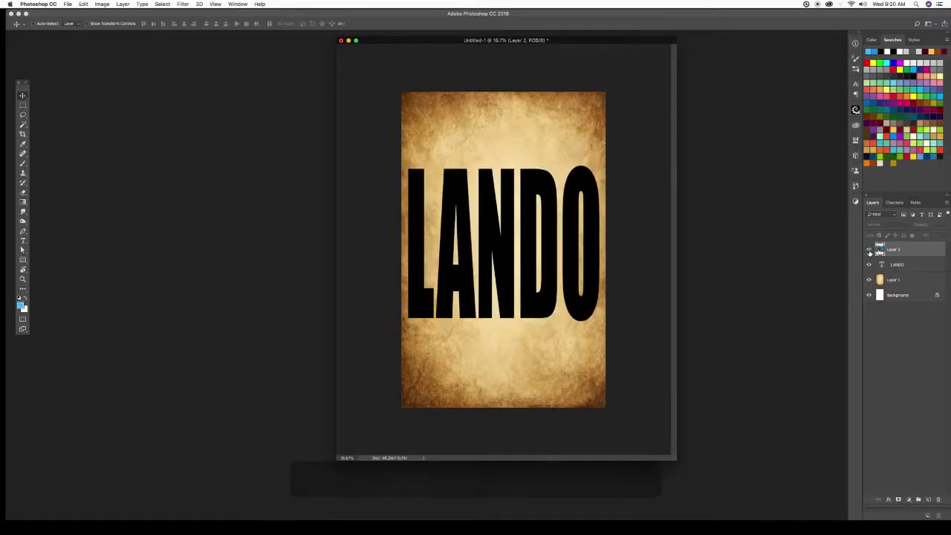
left_click(869, 252)
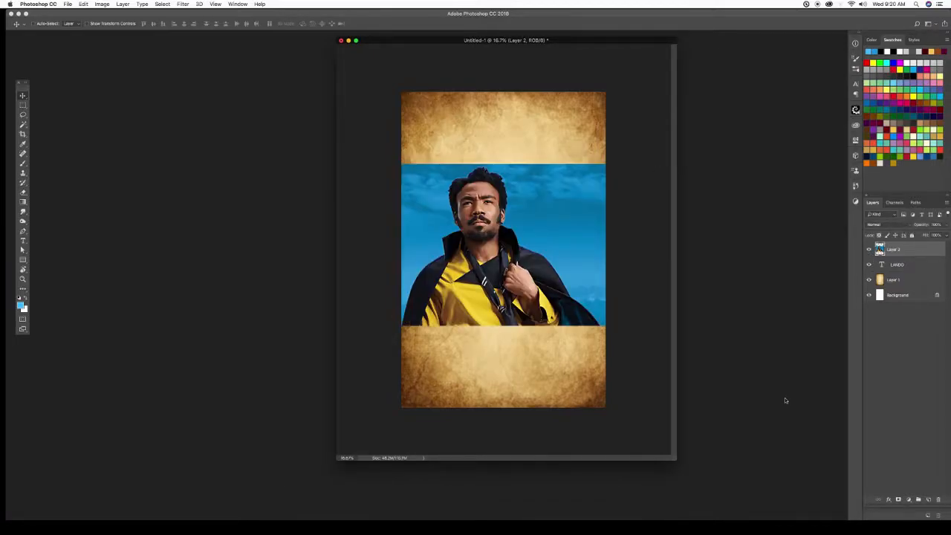
left_click(909, 254, "alt")
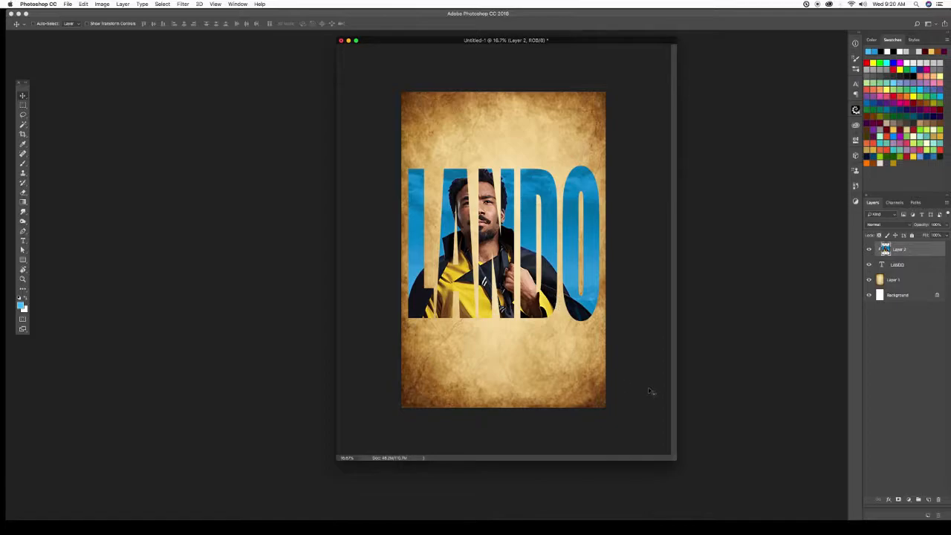
Step: Bring up solo-a-star-wars-story-tall-A.png and select the yellow logo by picking the black background with the Magic Wand and inverting the selection
mouse_move(667, 528)
left_click(807, 526)
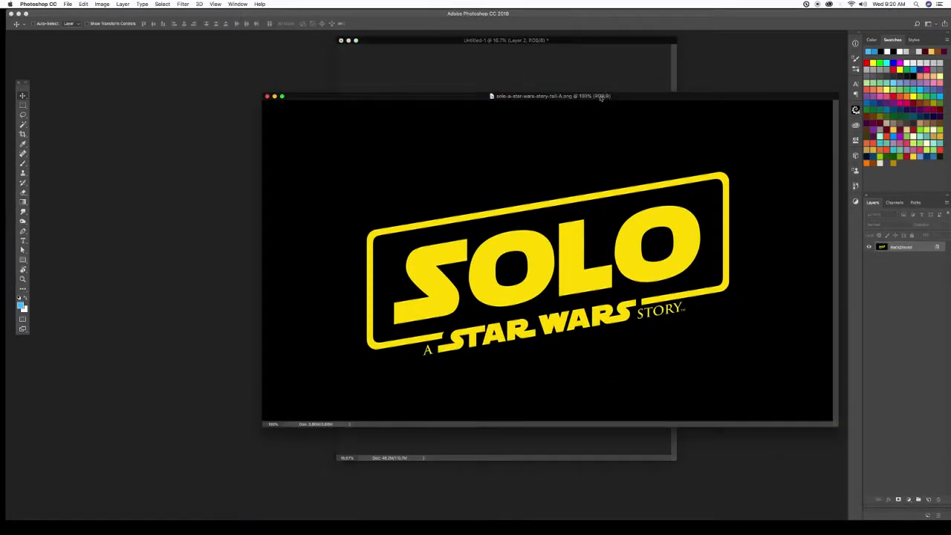
left_click_drag(605, 93, 408, 96)
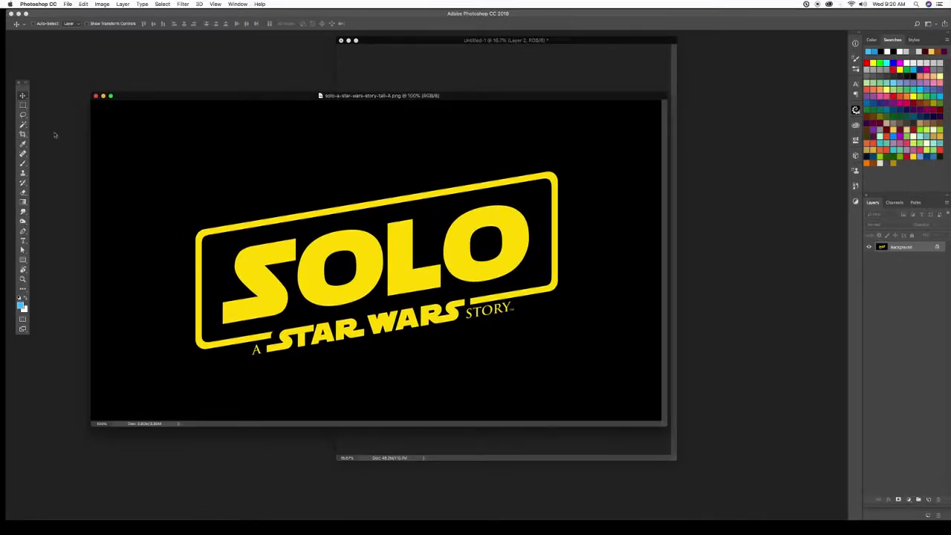
left_click(23, 124)
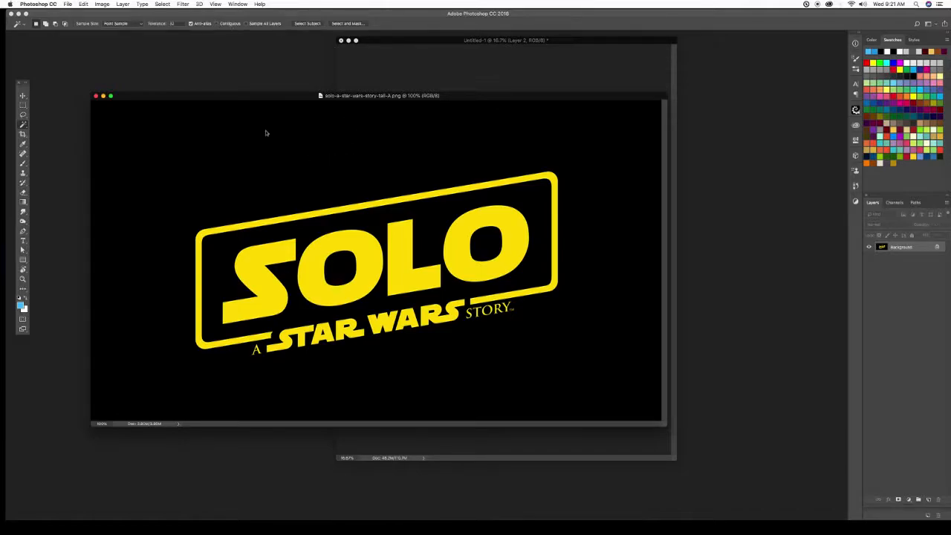
left_click(376, 156)
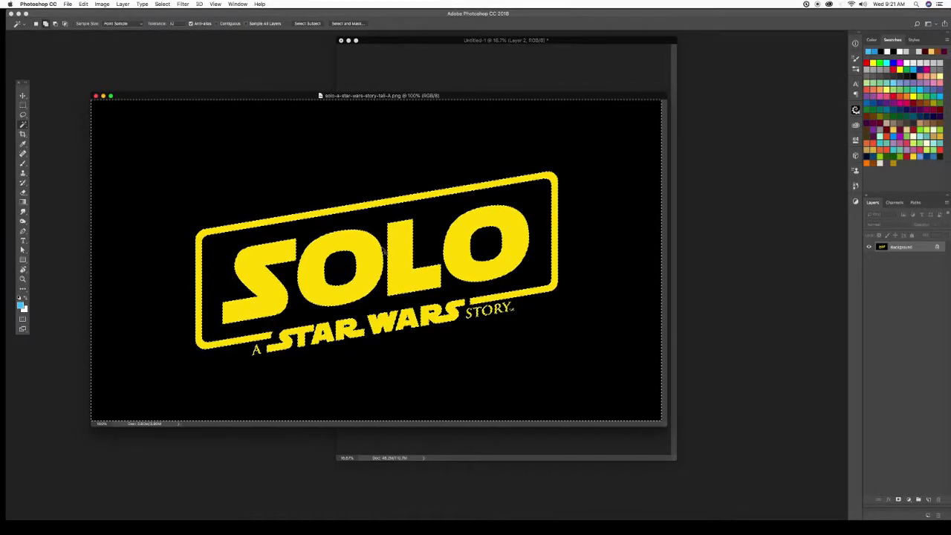
key("super+shift+i")
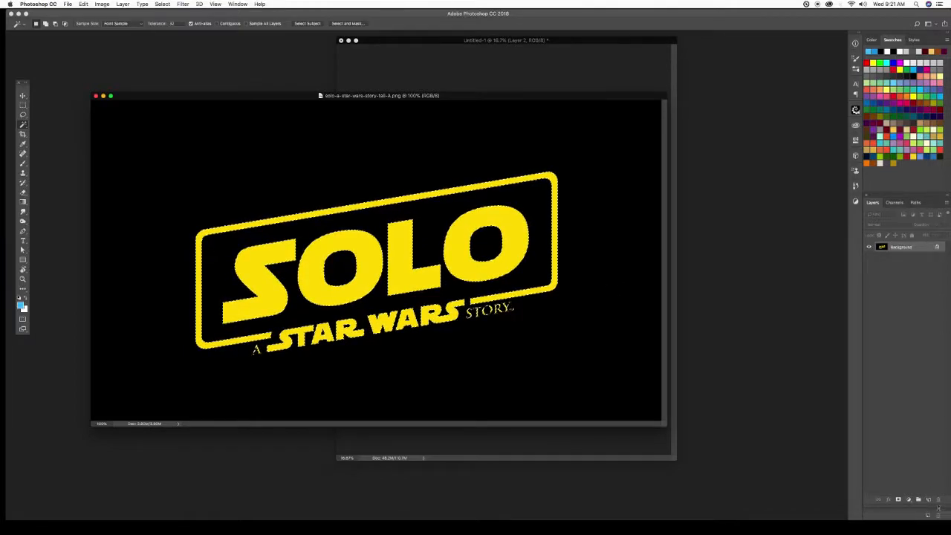
Step: Fill the logo selection with black on a new layer, with the original background hidden, and deselect
left_click(929, 499)
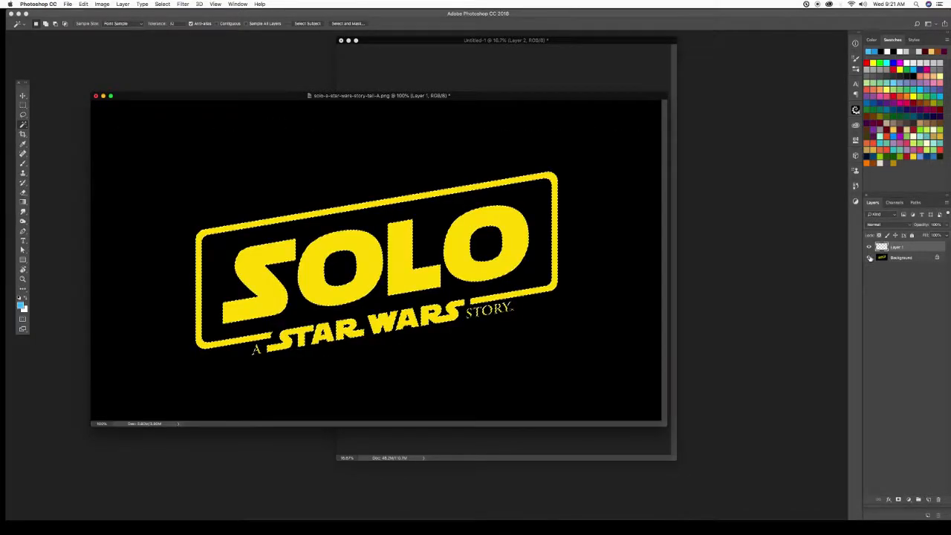
left_click(869, 258)
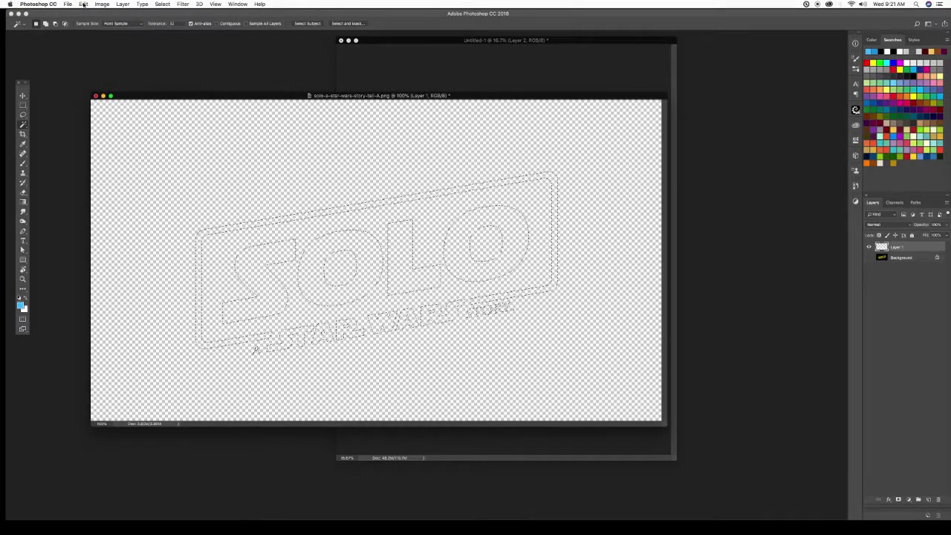
key("d")
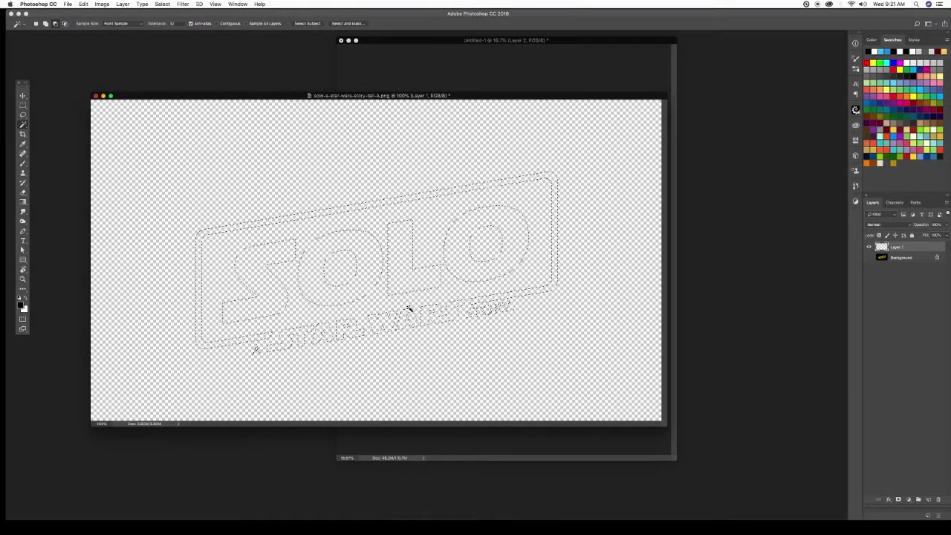
key("alt+BackSpace")
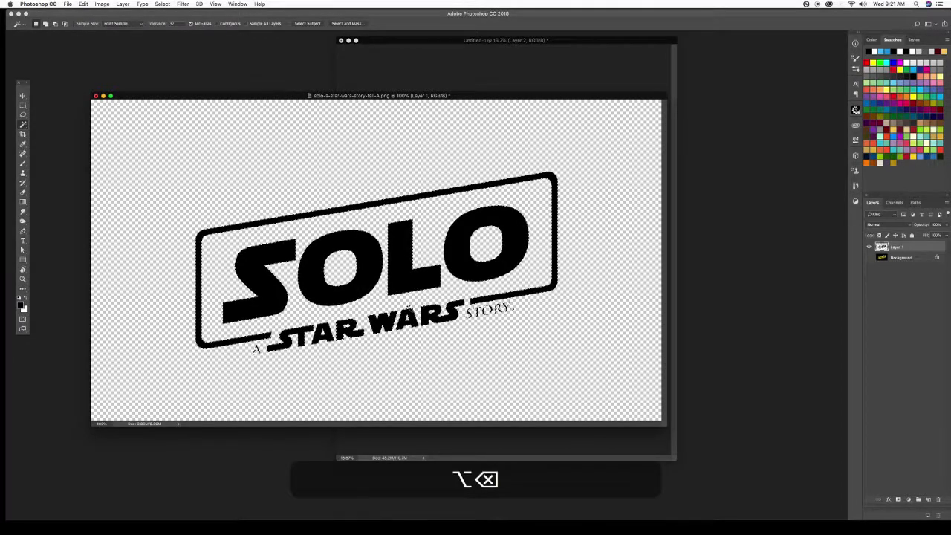
key("super+d")
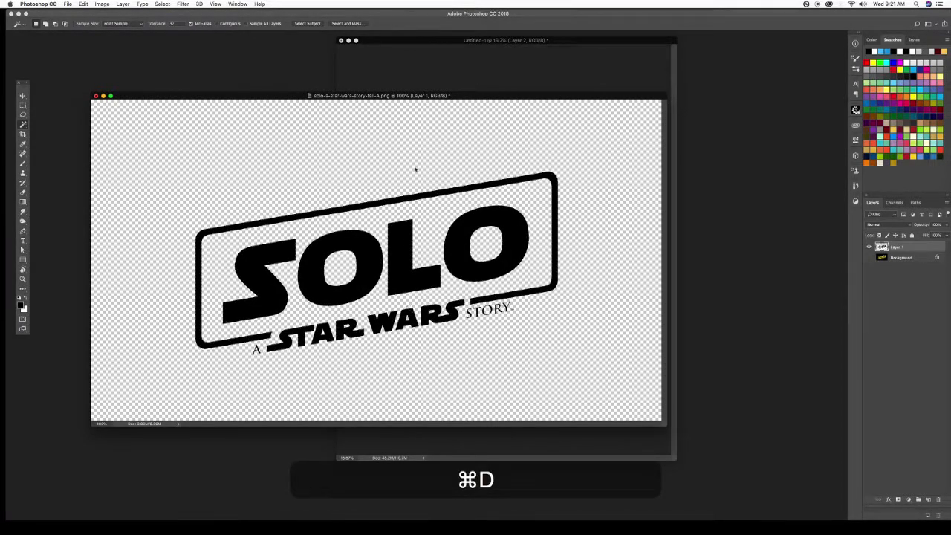
Step: Copy the black SOLO logo layer into the poster, place it centred above the LANDO text, and close the logo file without saving
left_click_drag(471, 97, 446, 257)
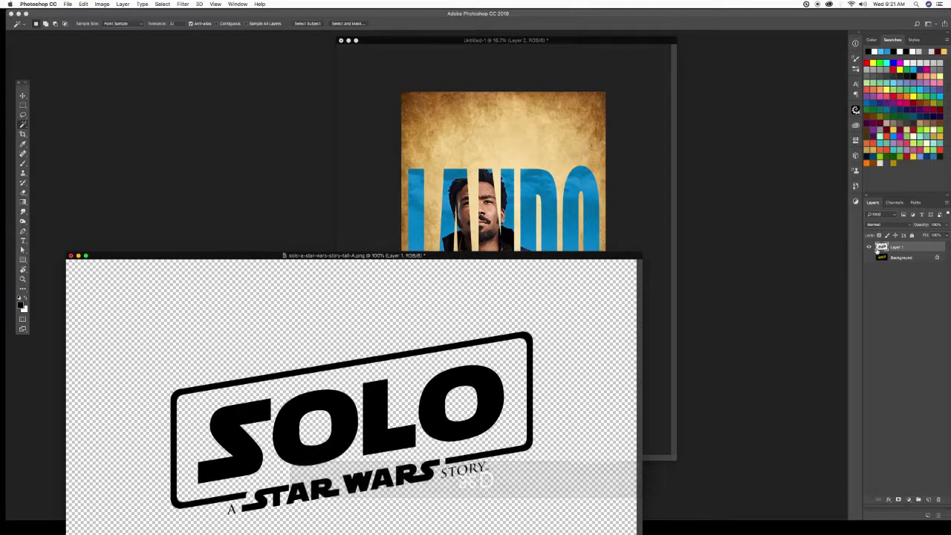
left_click_drag(882, 247, 548, 215)
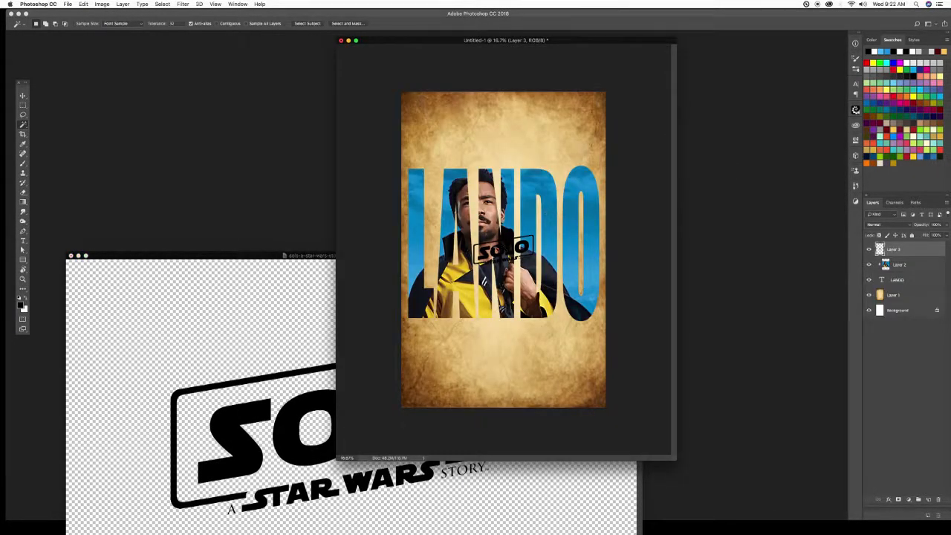
key("v")
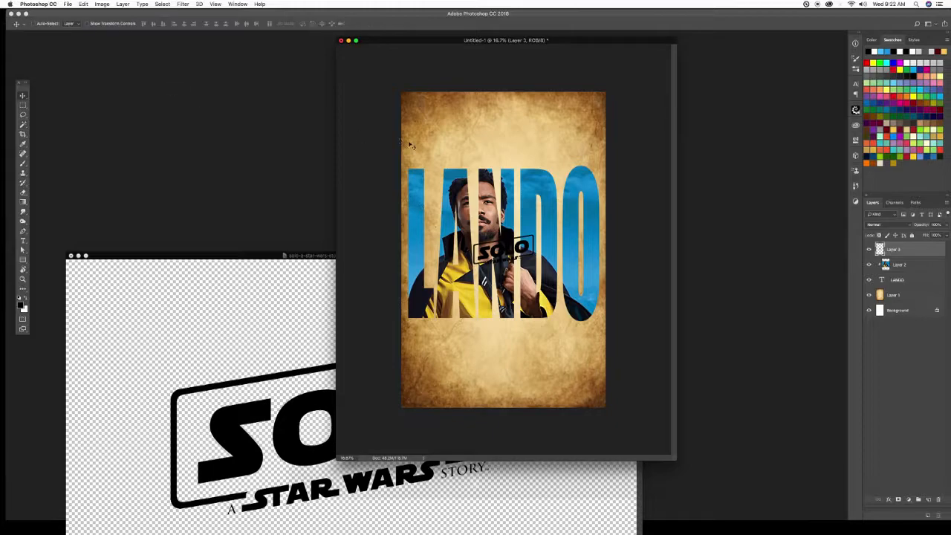
left_click_drag(532, 245, 522, 124)
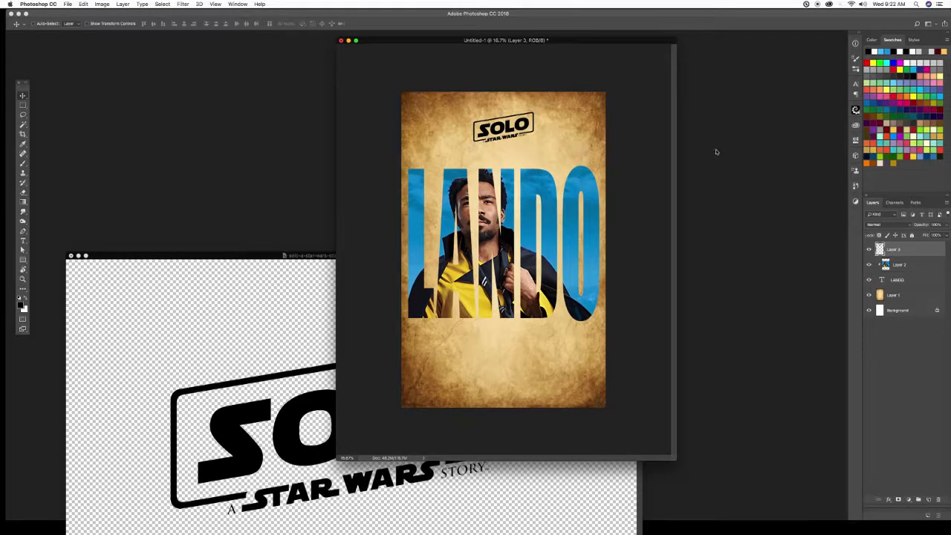
left_click(71, 256)
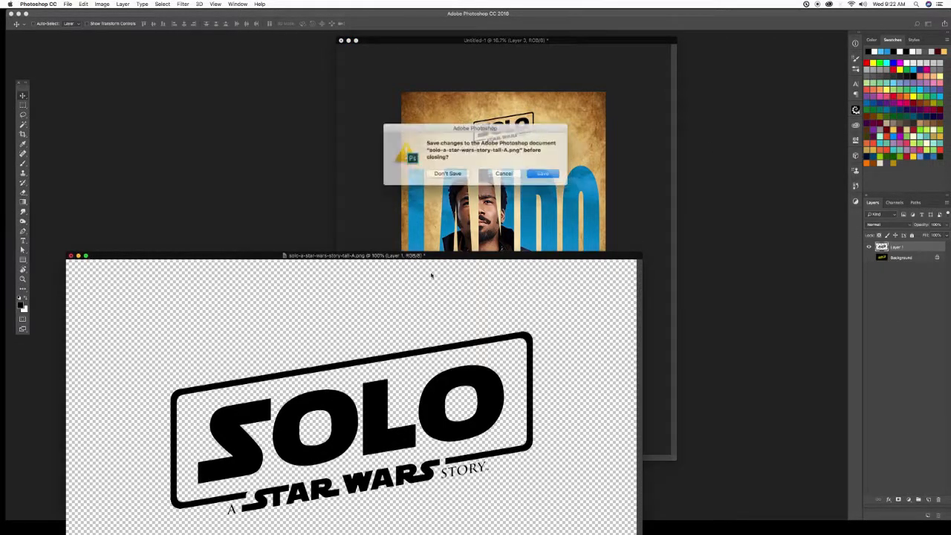
left_click(449, 172)
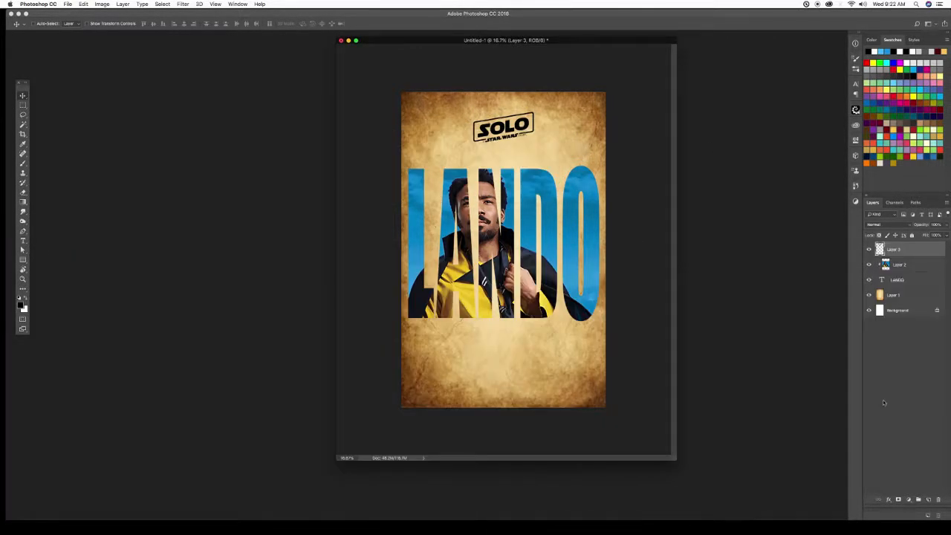
Step: Bring up the star wars elements.psd document and arrange it side by side with the poster
mouse_move(782, 529)
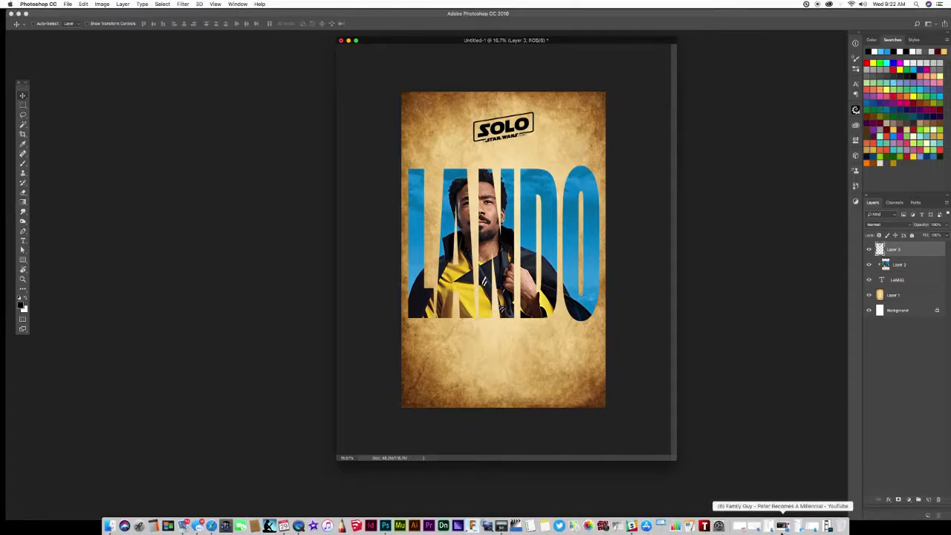
left_click(827, 526)
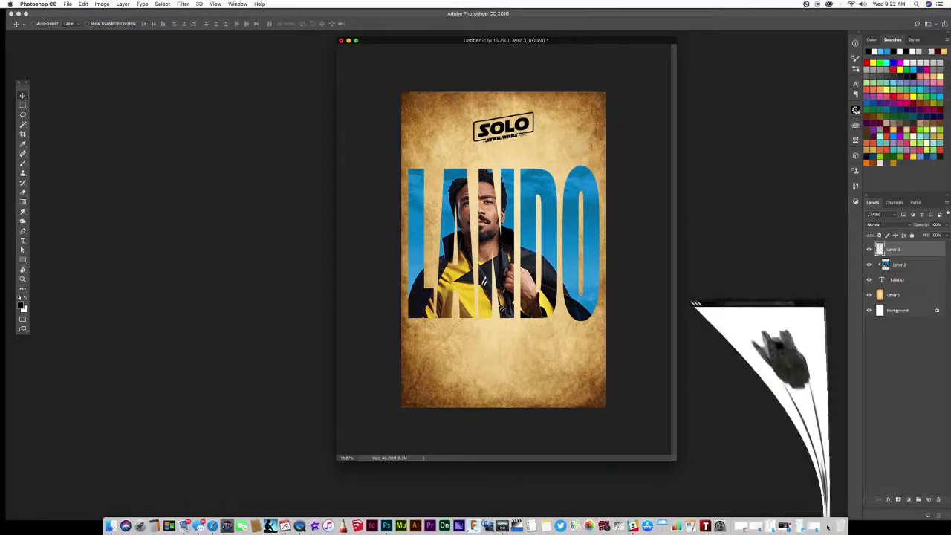
left_click_drag(676, 68, 212, 41)
left_click_drag(453, 40, 487, 44)
left_click_drag(253, 43, 261, 45)
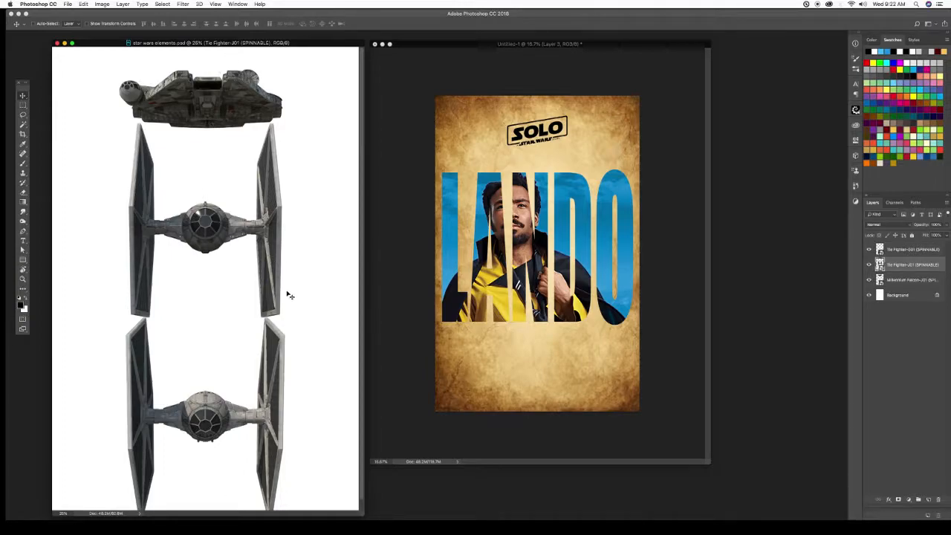
Step: Copy the Millennium Falcon layer from star wars elements.psd into the poster and position it at the lower edge of the LANDO text
left_click(899, 280)
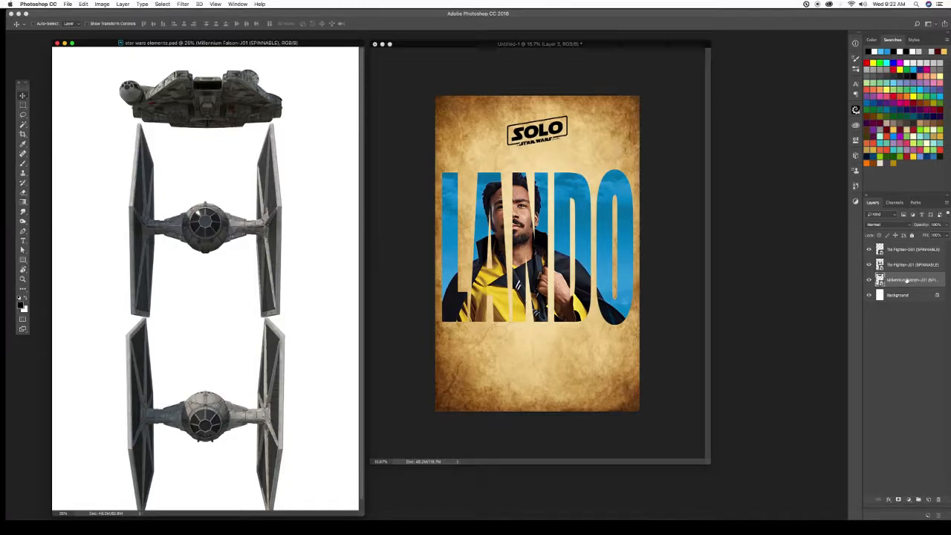
left_click(870, 280)
left_click(870, 281)
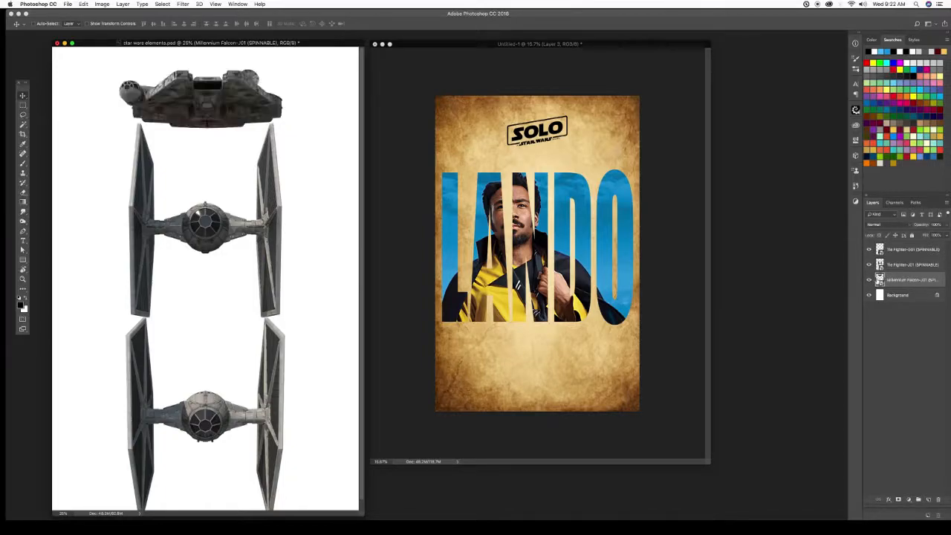
left_click_drag(913, 280, 556, 277)
left_click_drag(550, 138, 547, 333)
Step: Scale the Millennium Falcon down to roughly half size and rotate it about 25 degrees counter-clockwise just below the LANDO letters
key("super+t")
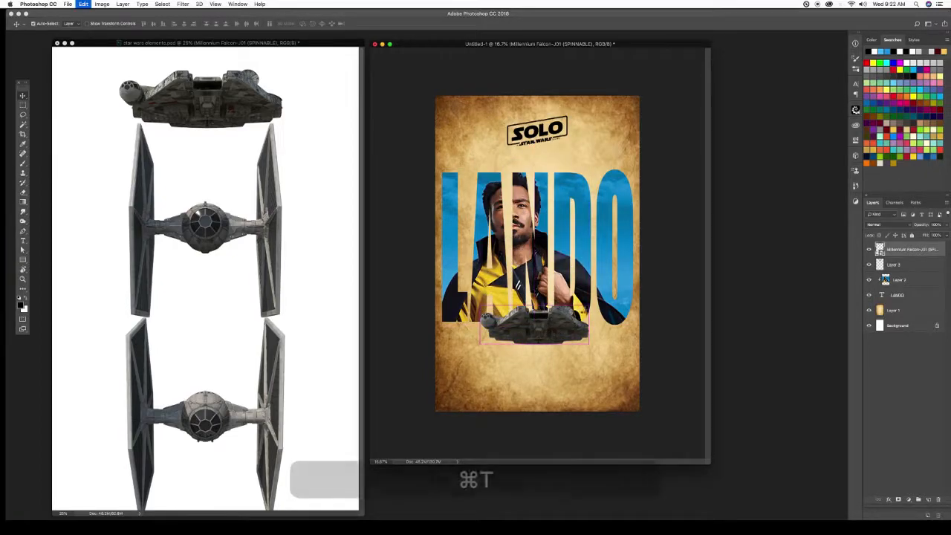
left_click_drag(640, 223, 572, 231)
mouse_move(558, 332)
left_mouse_down()
mouse_move(548, 339)
mouse_move(556, 334)
left_mouse_up()
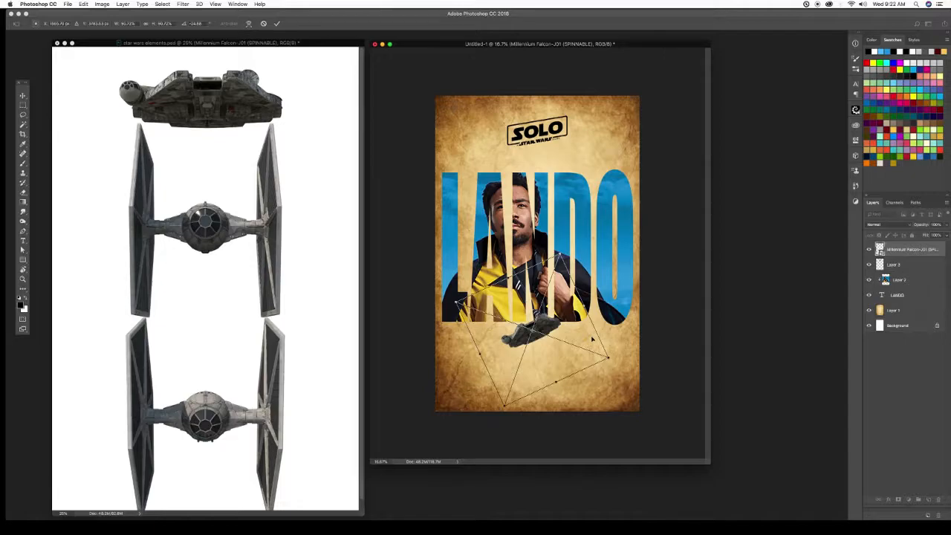
key("Return")
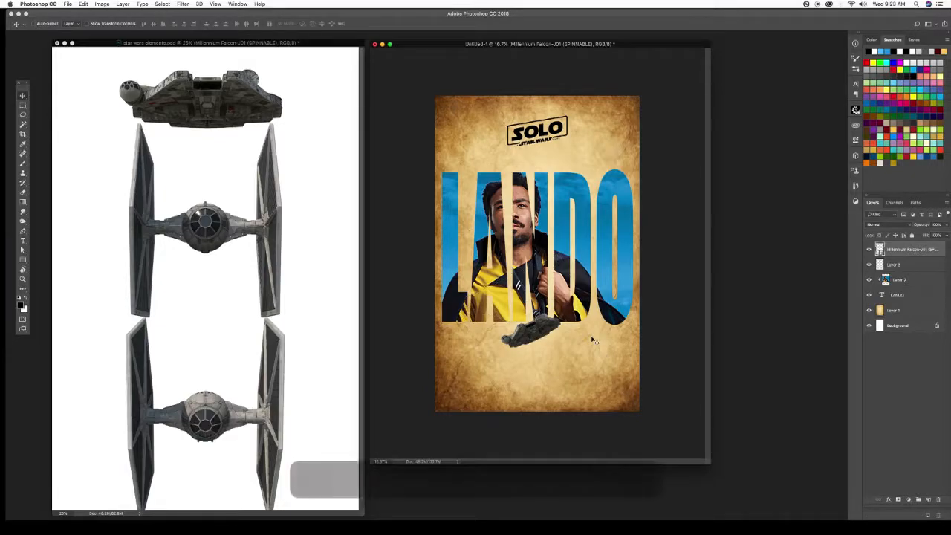
Step: Copy the Tie Fighter-G01 layer from star wars elements.psd into the poster over the Millennium Falcon
left_click(292, 104)
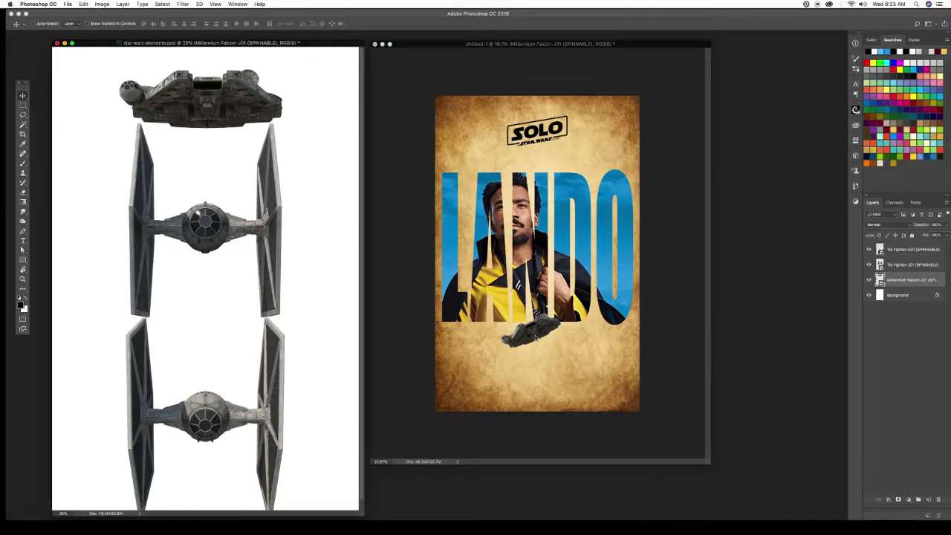
left_click(898, 253)
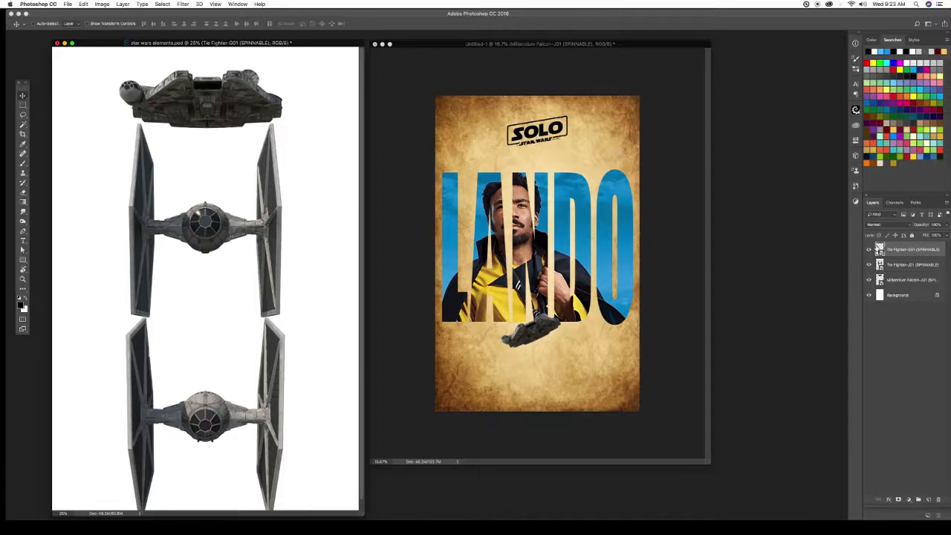
left_click_drag(880, 249, 537, 342)
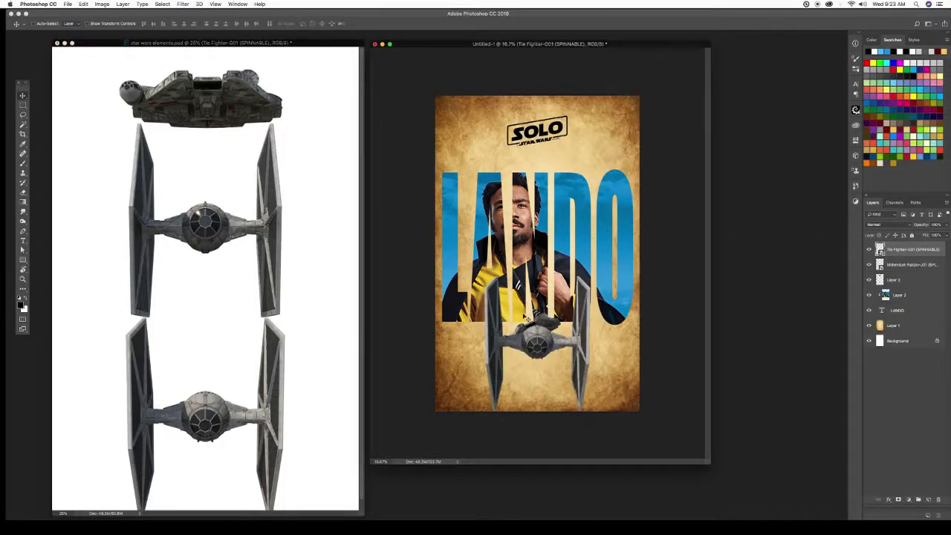
Step: Scale the first TIE fighter to about a tenth of its size, tilt it slightly, and place it just left of the Millennium Falcon
key("super+t")
left_click_drag(643, 251, 541, 310)
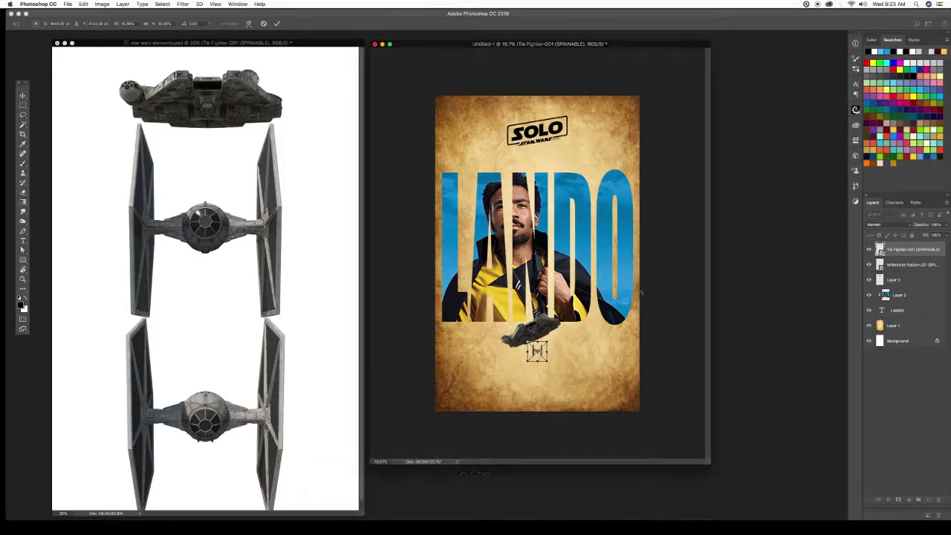
key("super+equal")
key("super+equal")
scroll(711, 436, "down", 3)
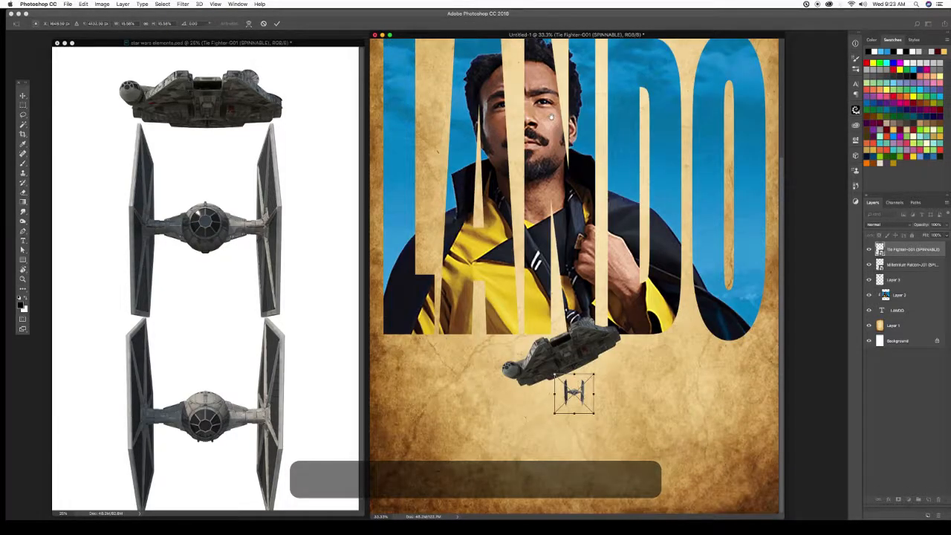
left_click_drag(573, 392, 514, 330)
left_click_drag(522, 331, 523, 332)
key("Return")
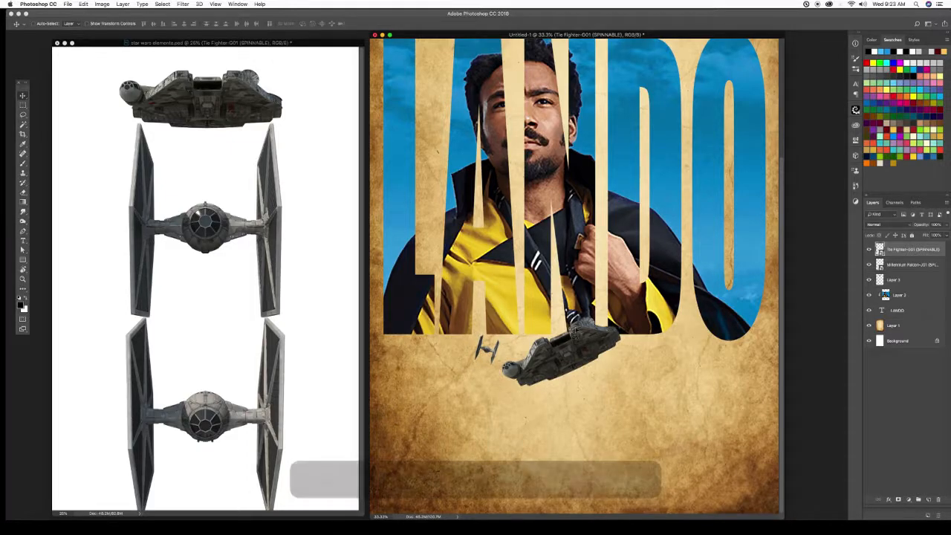
Step: Copy the Tie Fighter-J01 layer from star wars elements.psd into the poster
left_click(220, 203)
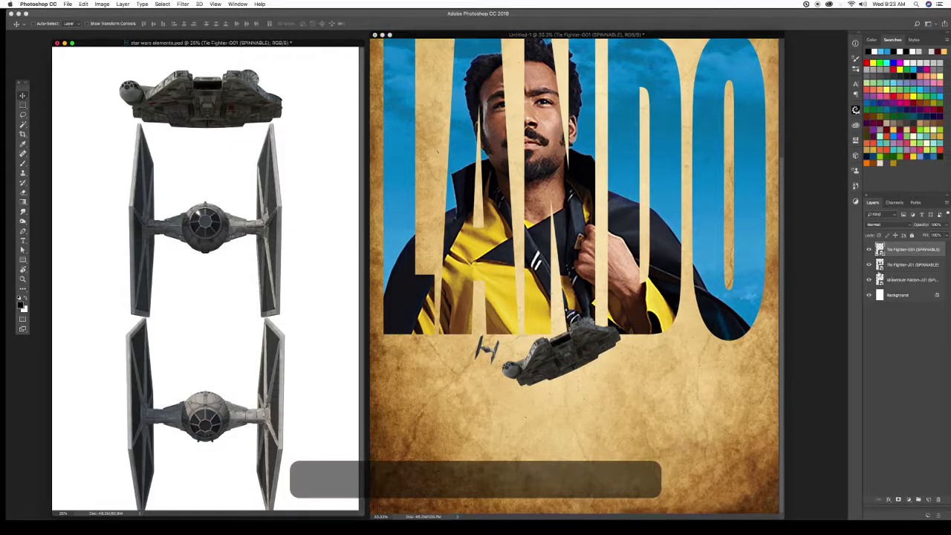
left_click(869, 264)
left_click(870, 265)
left_click_drag(902, 265, 650, 412)
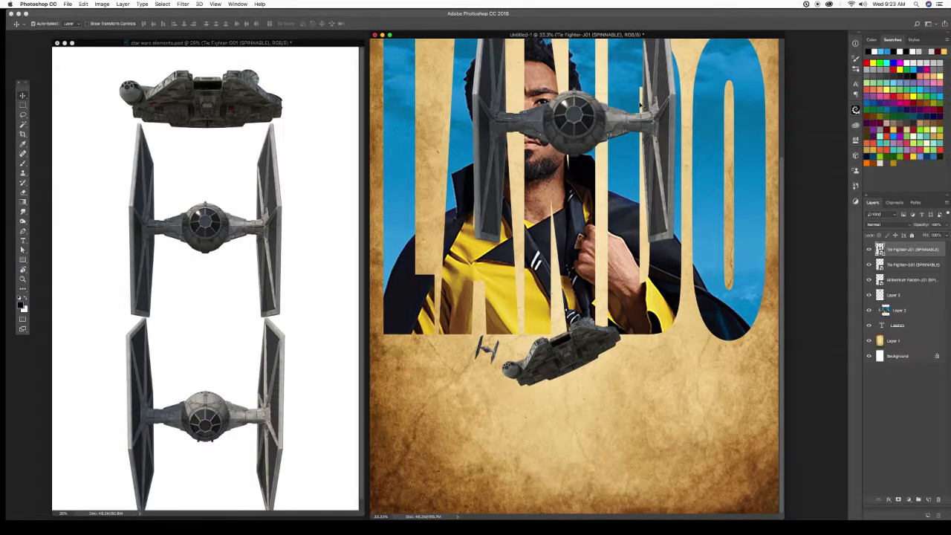
Step: Scale the second TIE fighter to about a tenth of its size, tilt it slightly, and place it just right of the Millennium Falcon
key("super+t")
left_click_drag(676, 245, 611, 181)
left_click_drag(591, 148, 647, 348)
key("Return")
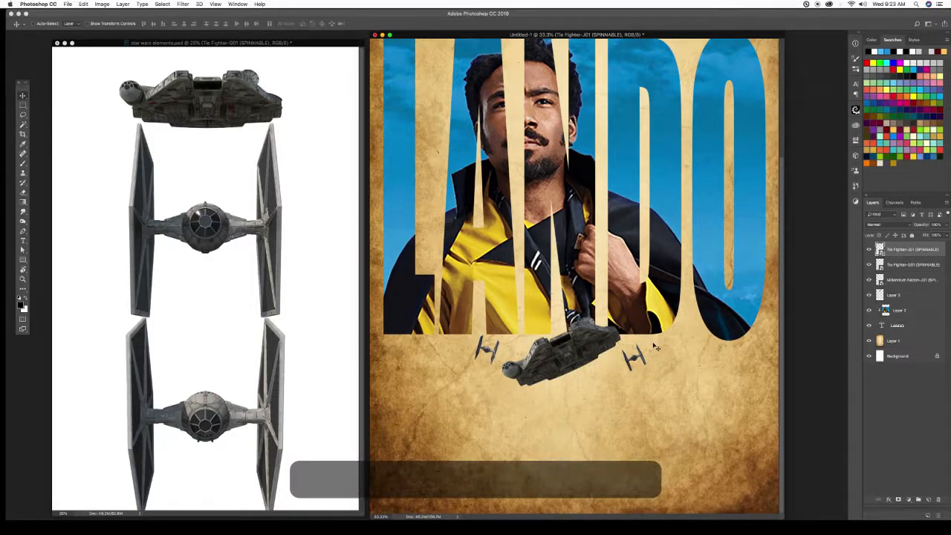
key("super+minus")
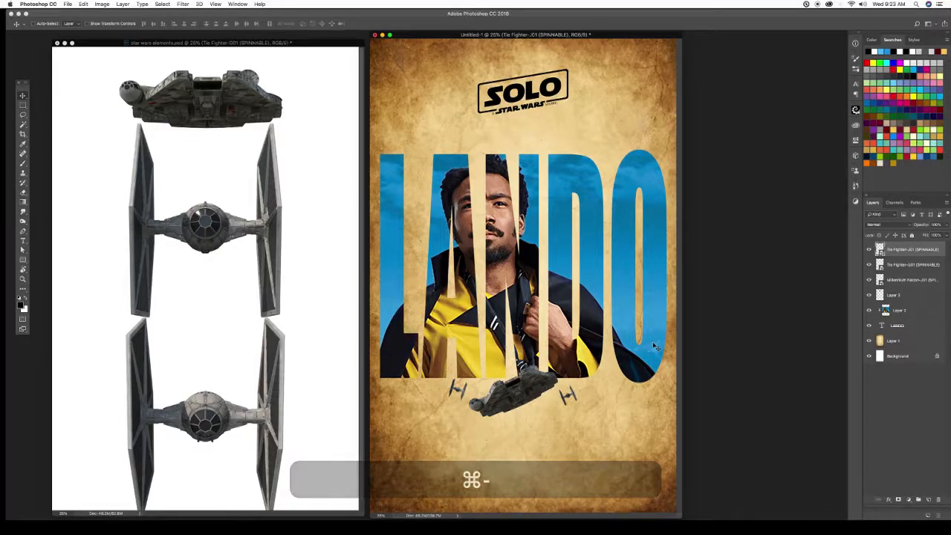
Step: Open sweet_sugar_daddy_by_dazzle_textures.jpg from the MOVIE POSTER folder
key("super+o")
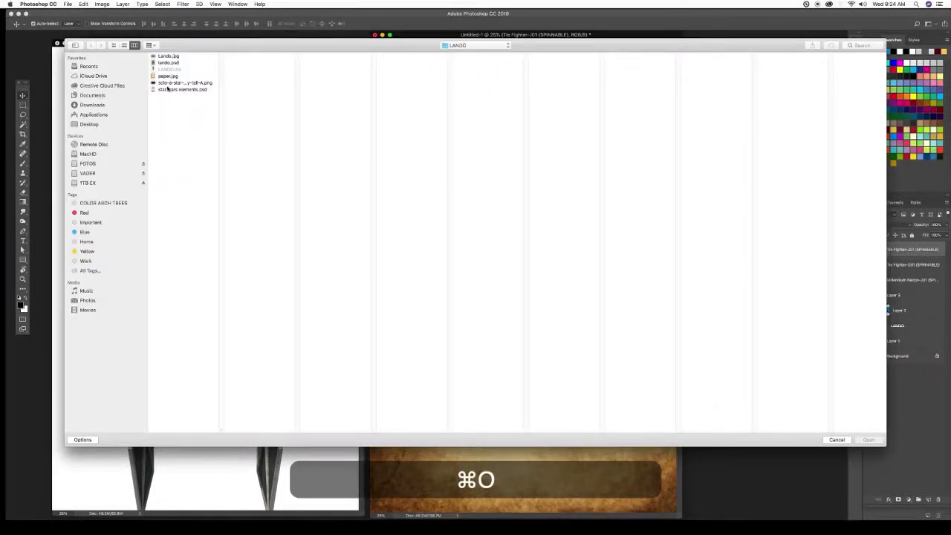
left_click(178, 89)
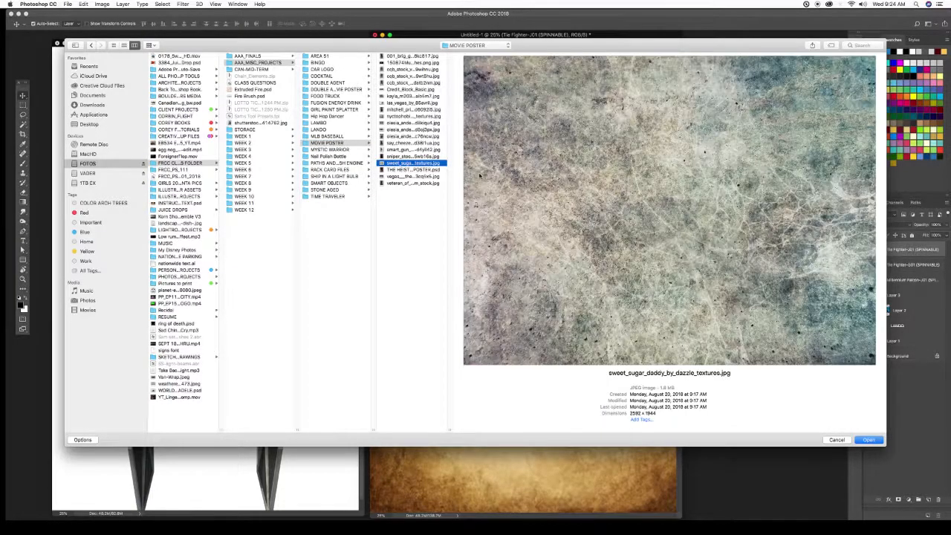
key("Return")
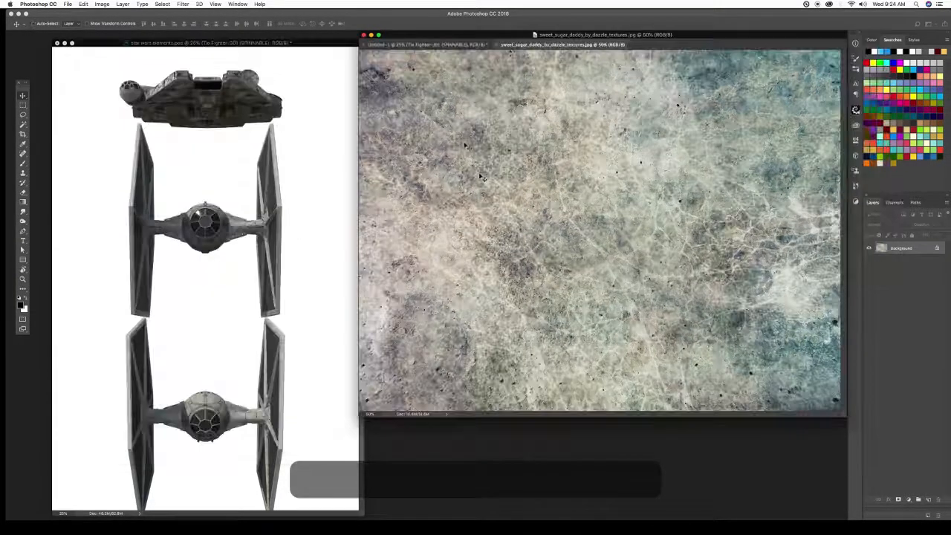
Step: Float the texture image in its own window beside the poster and close star wars elements.psd without saving
left_click_drag(579, 44, 551, 129)
left_click(57, 43)
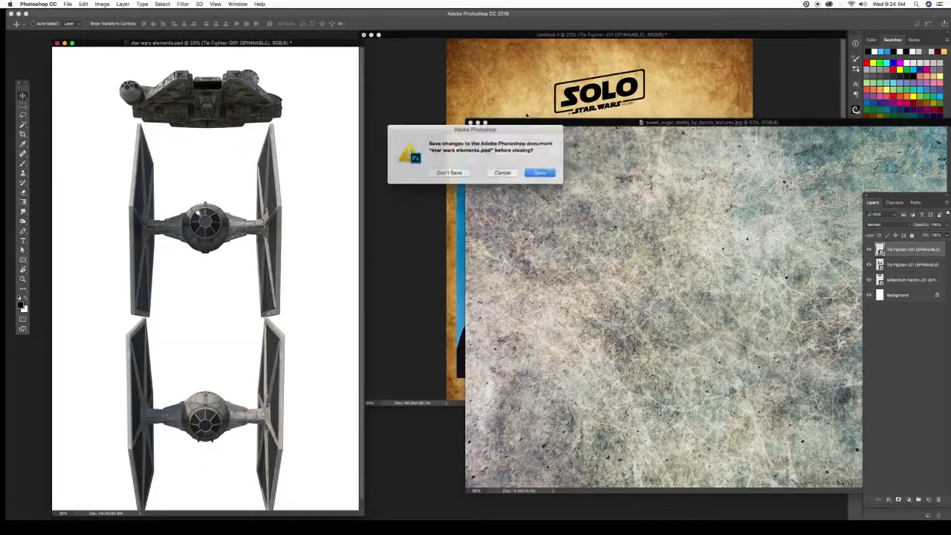
left_click(450, 172)
left_click_drag(615, 125, 152, 108)
left_click(793, 170)
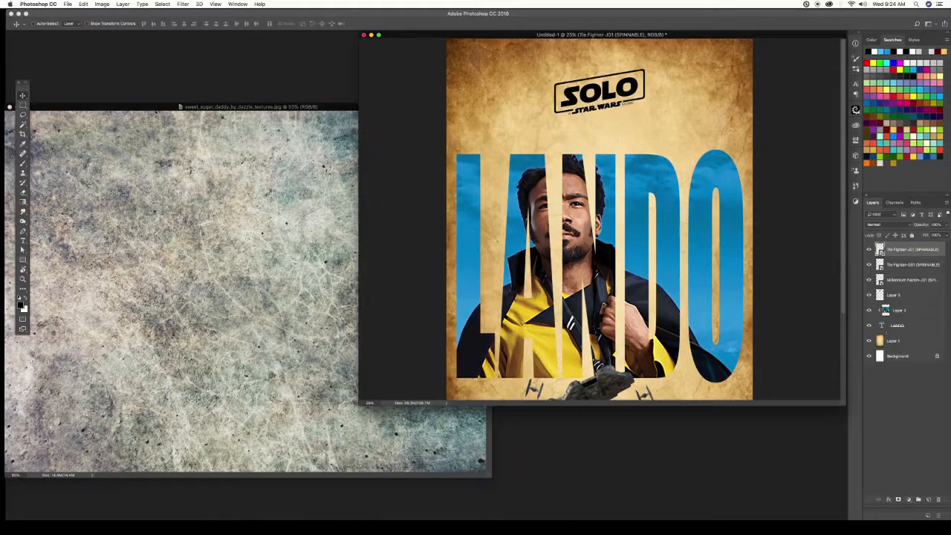
Step: Copy the grunge texture into the poster directly above the paper layer and close the texture file
left_click(869, 340)
left_click(869, 340)
left_click(907, 342)
left_click(312, 164)
left_click_drag(901, 249, 646, 266)
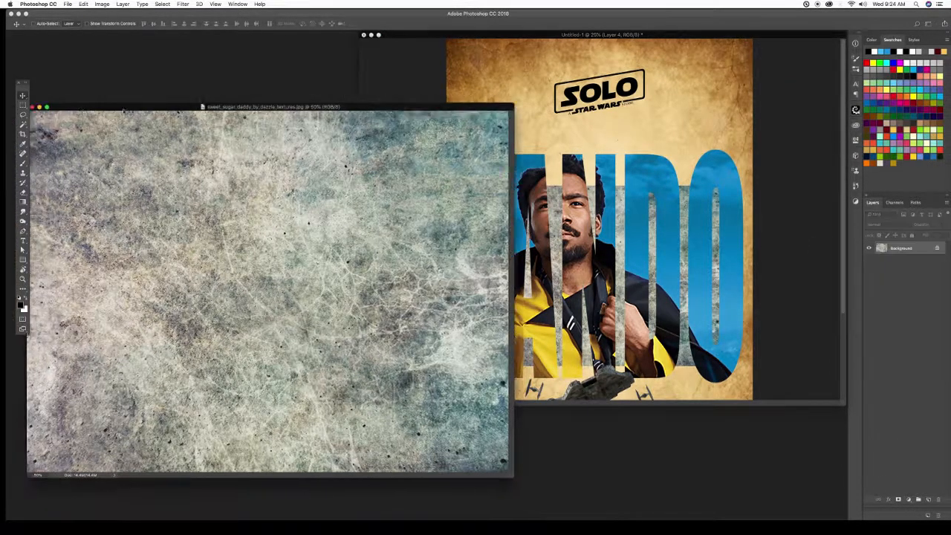
left_click_drag(42, 107, 142, 107)
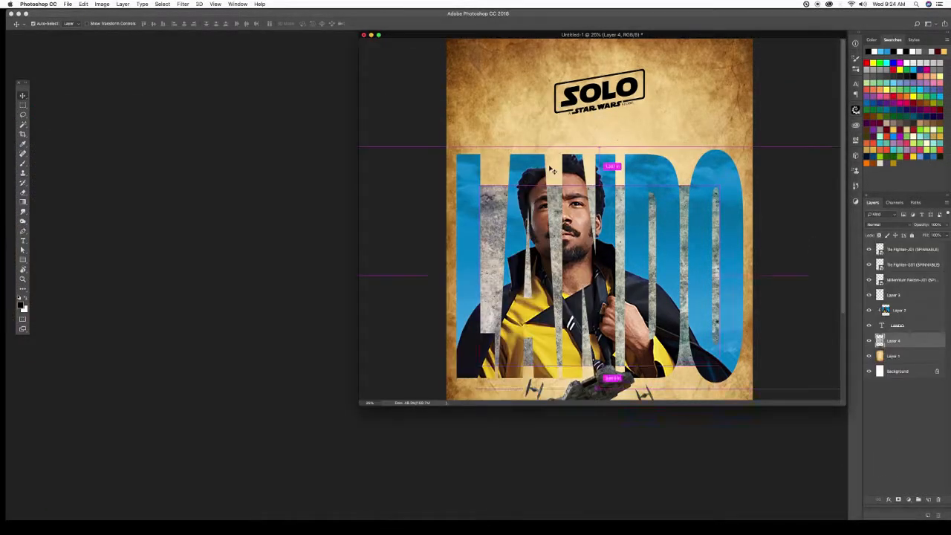
Step: Rotate the grunge texture layer 90 degrees counter-clockwise with Free Transform
key("super+0")
left_click_drag(552, 170, 552, 170)
key("super+t")
key("super+minus")
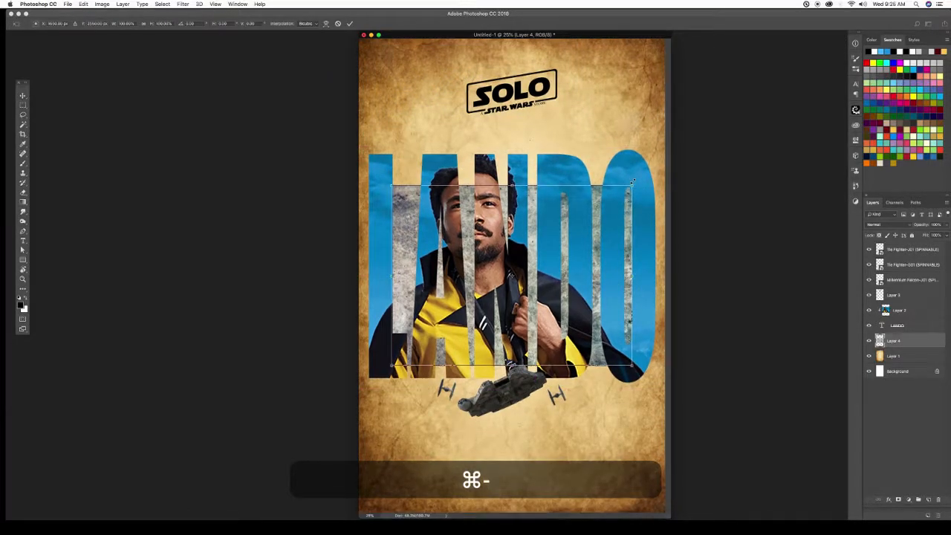
key("super+minus")
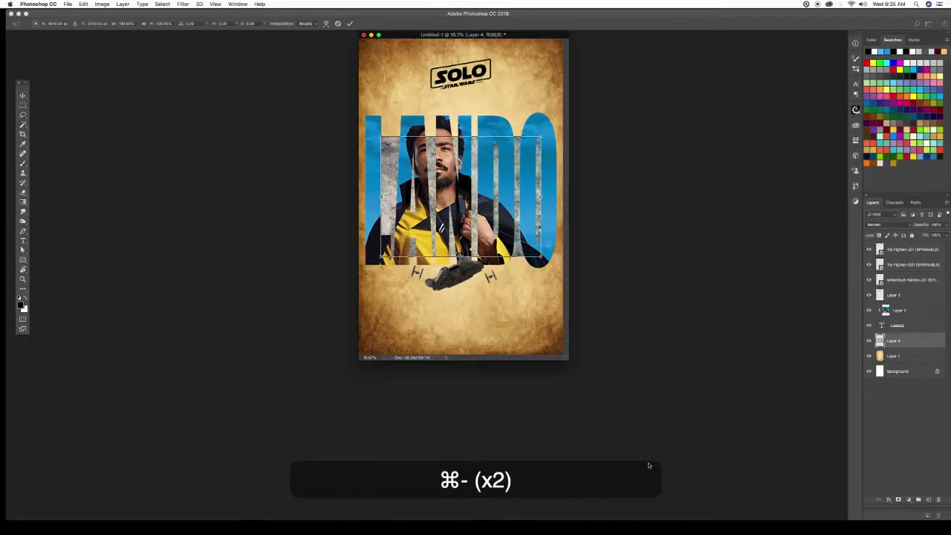
left_click_drag(570, 357, 655, 433)
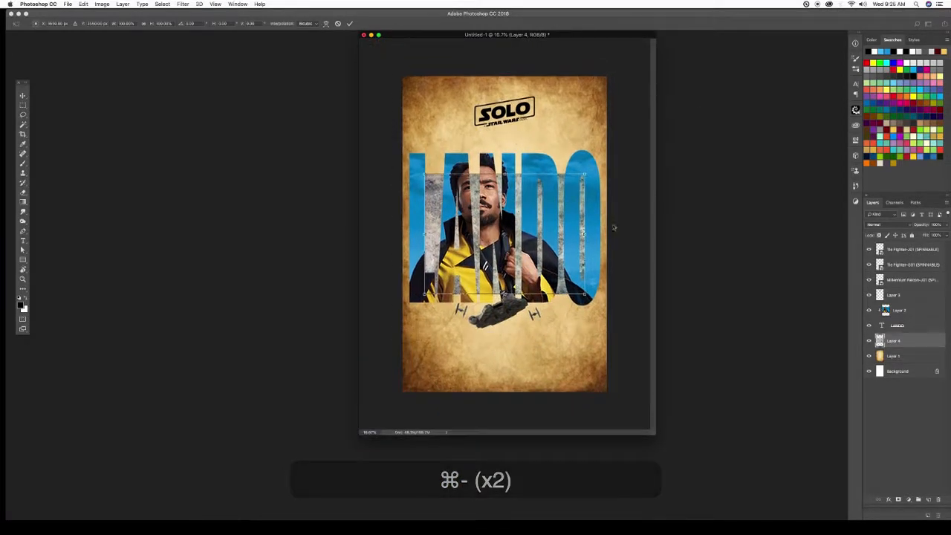
left_click_drag(594, 171, 442, 145)
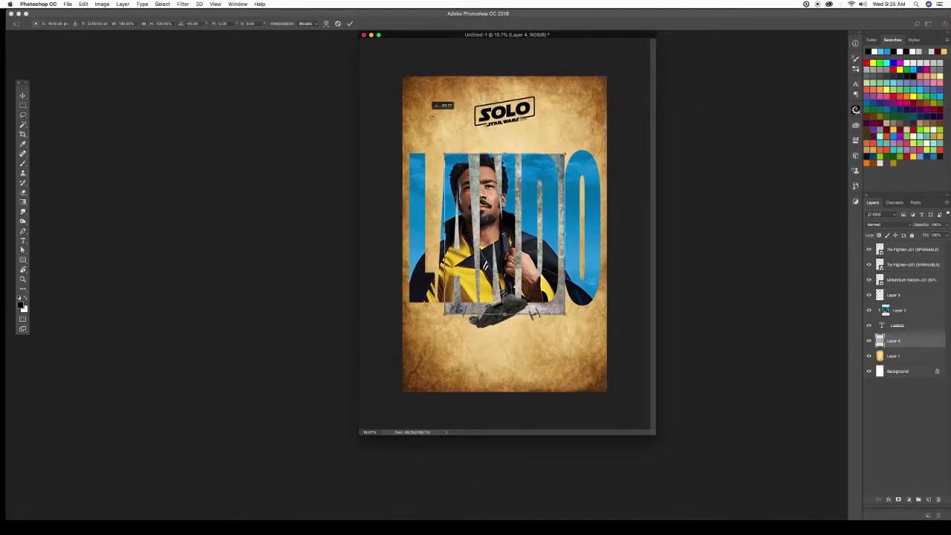
Step: Stretch the rotated grunge texture past all four edges of the poster and apply the transform
left_click_drag(502, 153, 504, 66)
left_click_drag(565, 190, 615, 189)
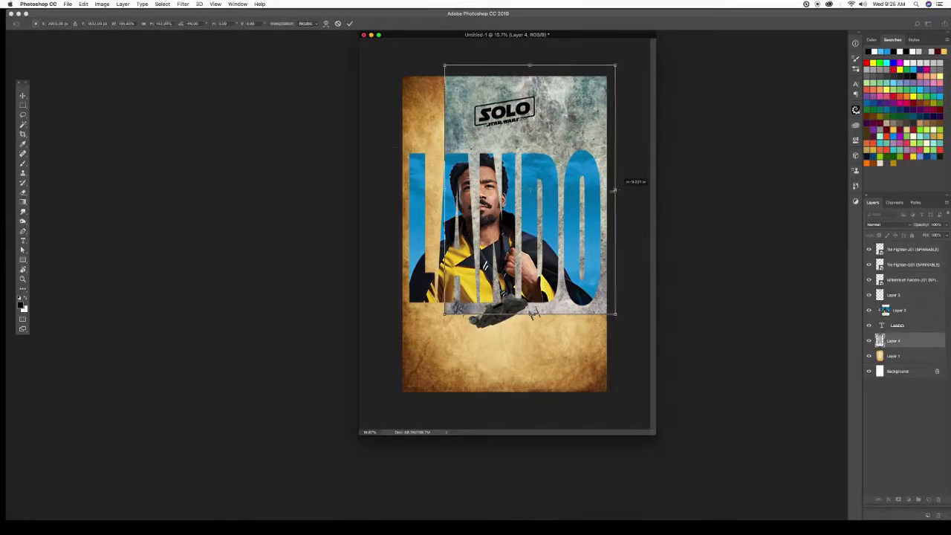
left_click_drag(445, 190, 394, 189)
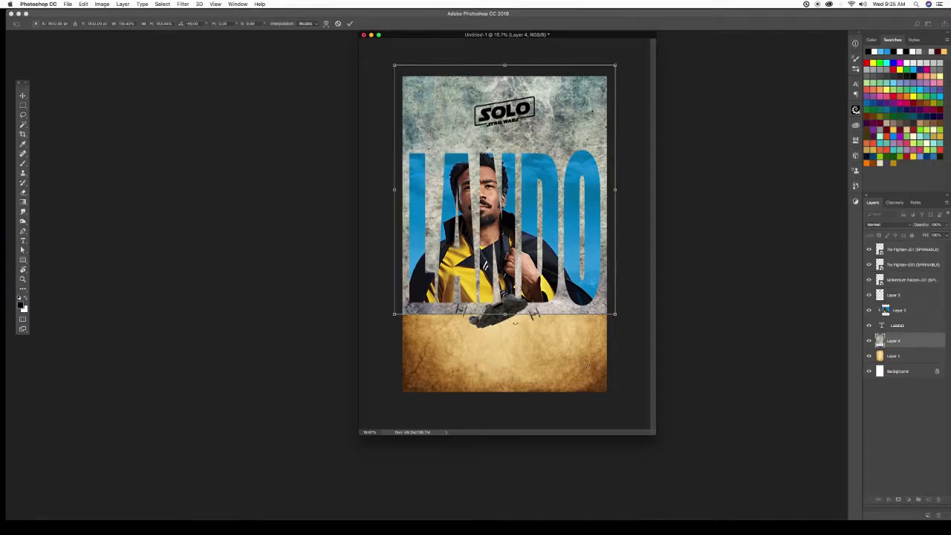
left_click_drag(512, 313, 513, 397)
key("Return")
Step: Set the grunge texture layer's blend mode to Divide and lower its opacity slightly
left_click(888, 224)
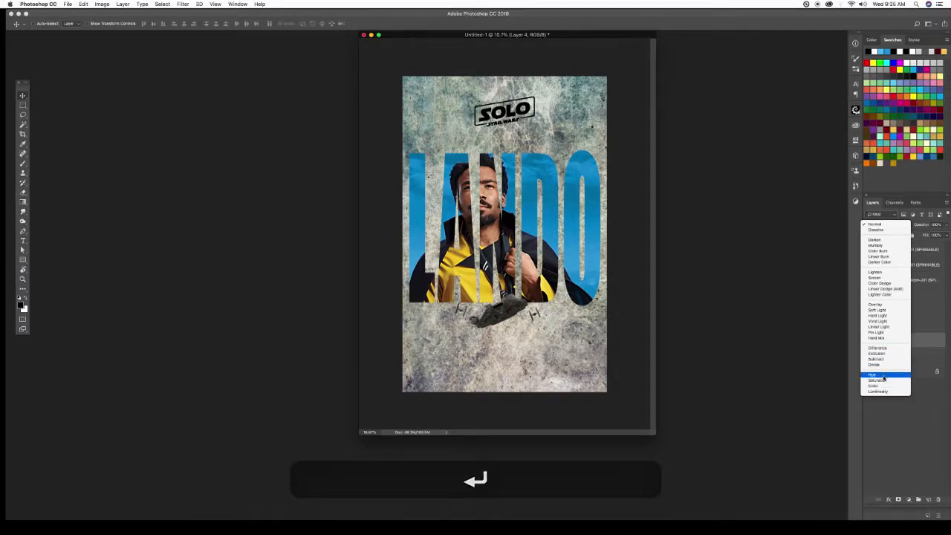
left_click(886, 365)
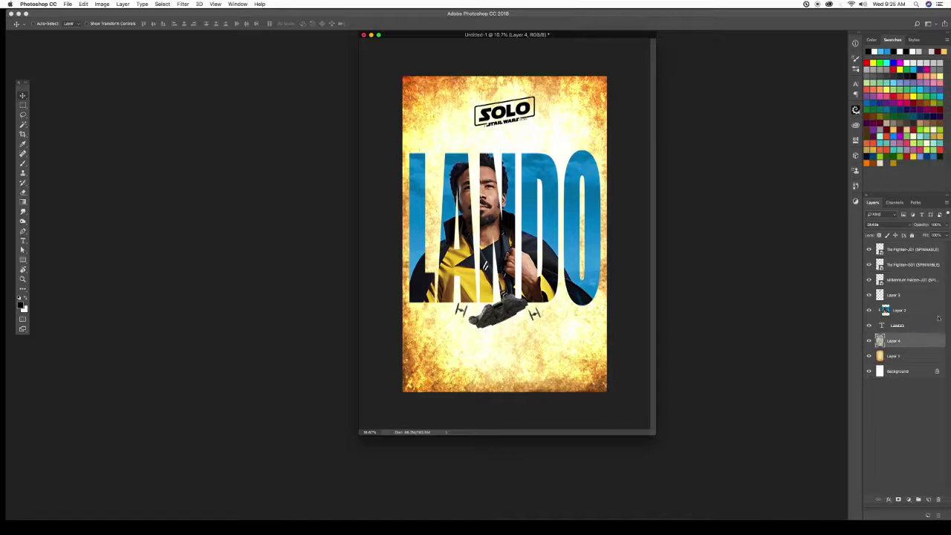
left_click(869, 341)
left_click(869, 341)
left_click_drag(925, 228, 921, 228)
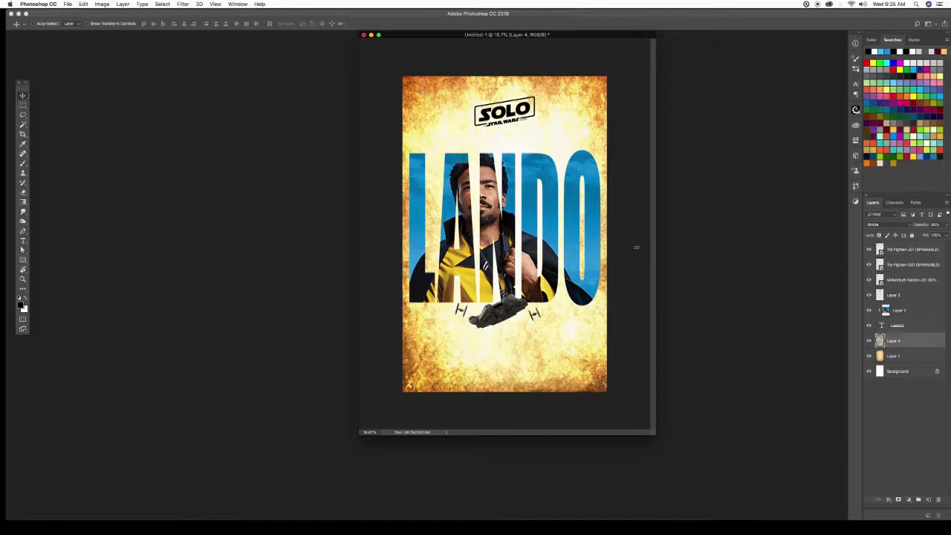
Step: Add an Inner Shadow effect to the LANDO text layer with its blend mode set to Multiply
key("super+equal")
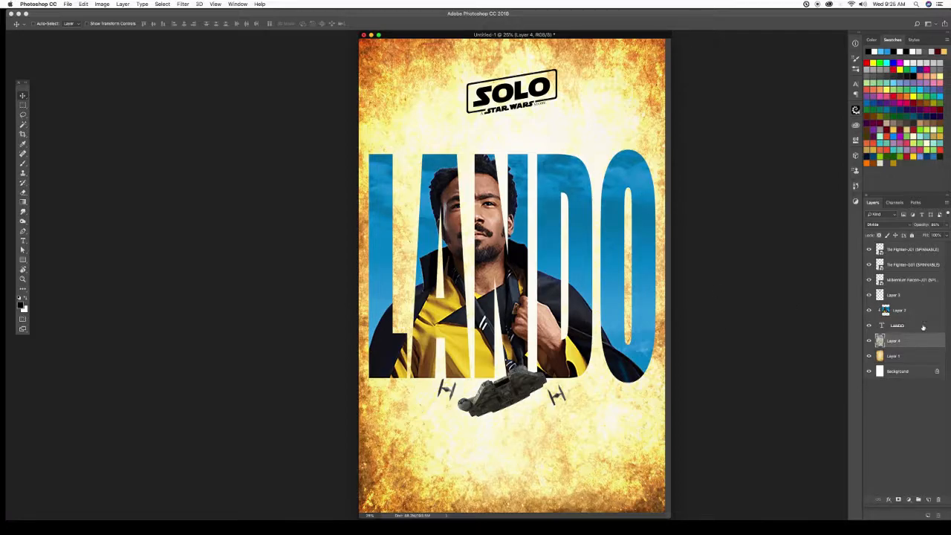
double_click(923, 326)
left_click(795, 315)
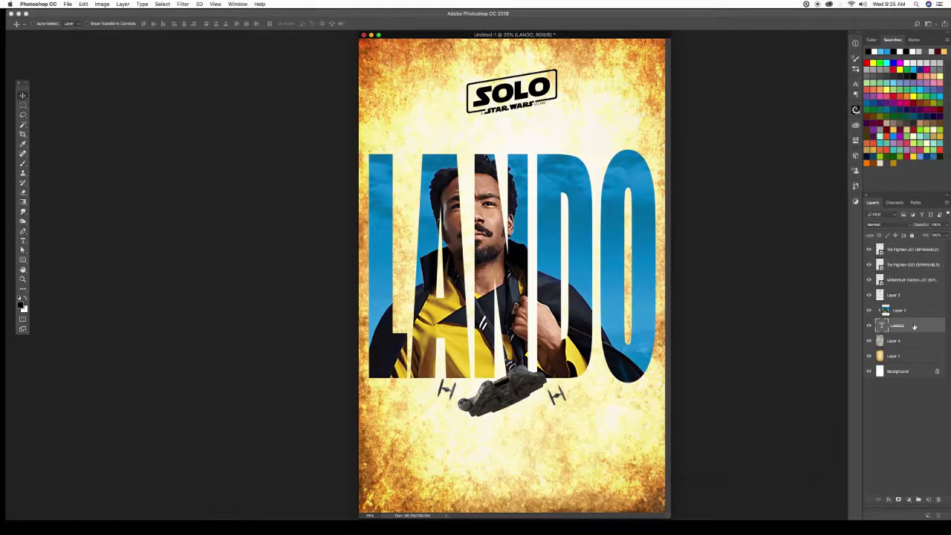
double_click(914, 325)
left_click_drag(668, 286, 245, 129)
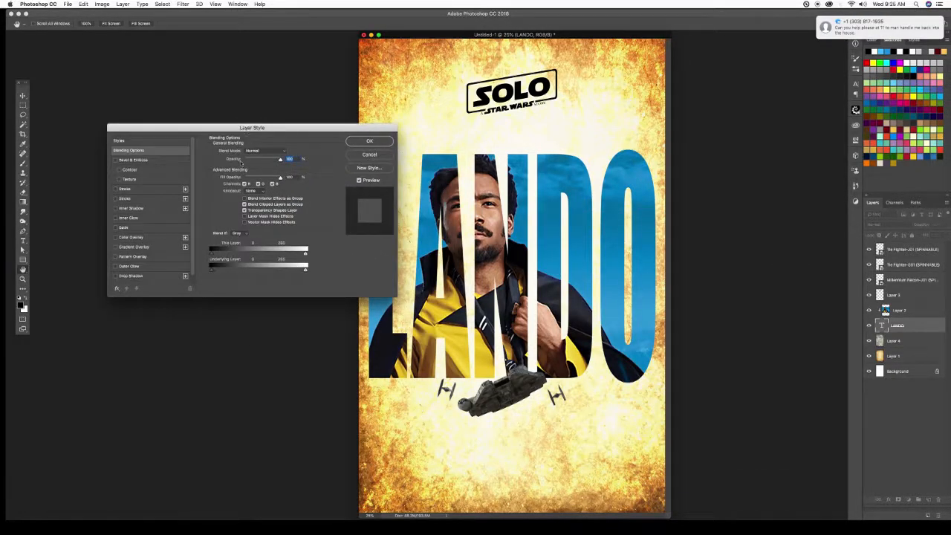
left_click(132, 209)
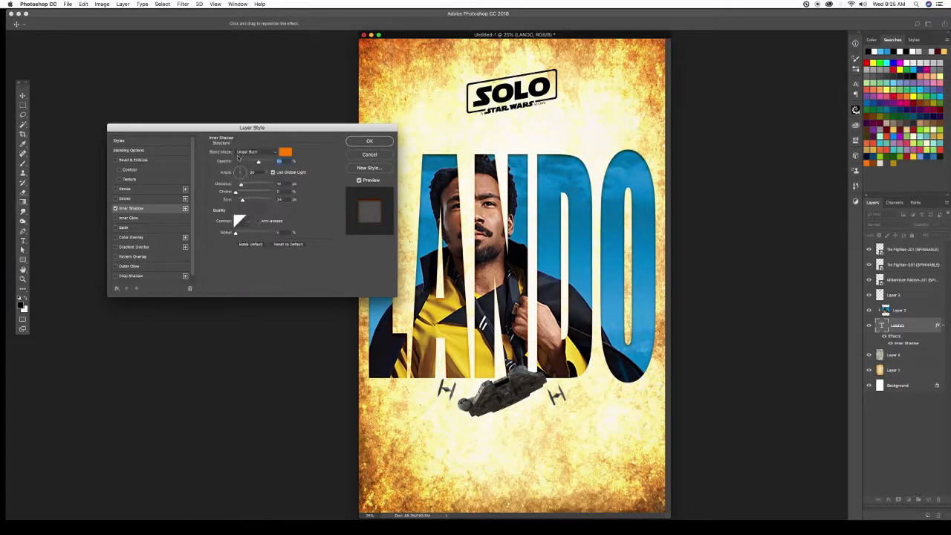
left_click(241, 153)
left_click(245, 139)
Step: Set the LANDO inner shadow's colour to black (000000), increase its distance to about 20 px, and apply the layer style
left_click(285, 152)
left_click(690, 341)
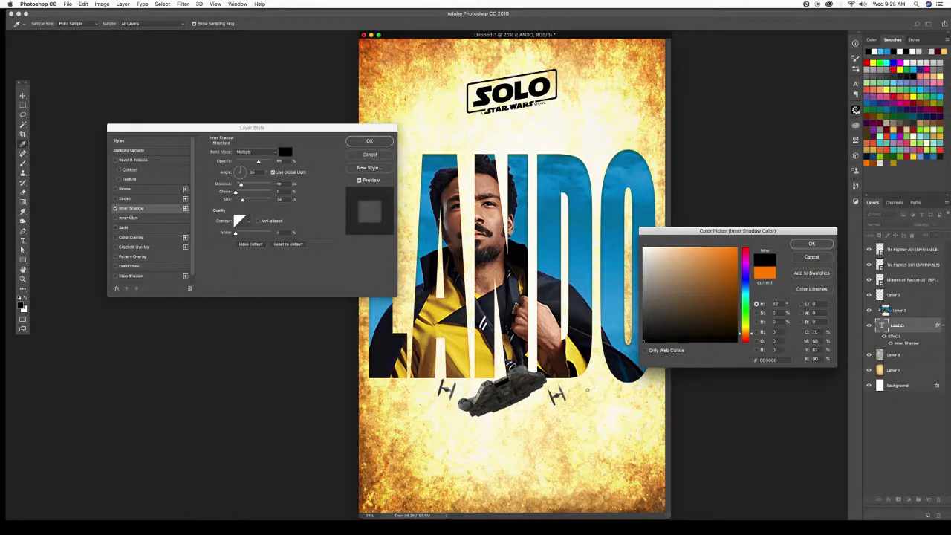
left_click(812, 243)
left_click(241, 185)
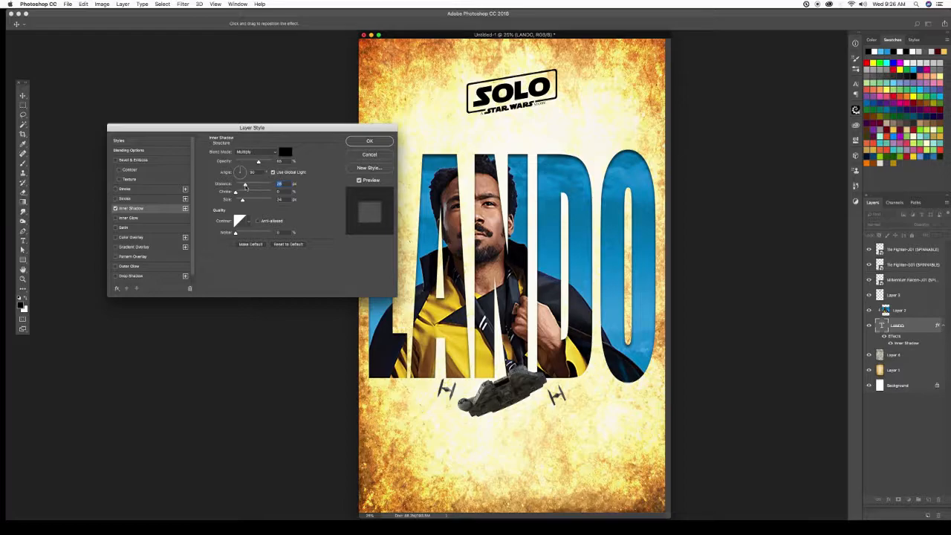
left_click_drag(336, 132, 295, 127)
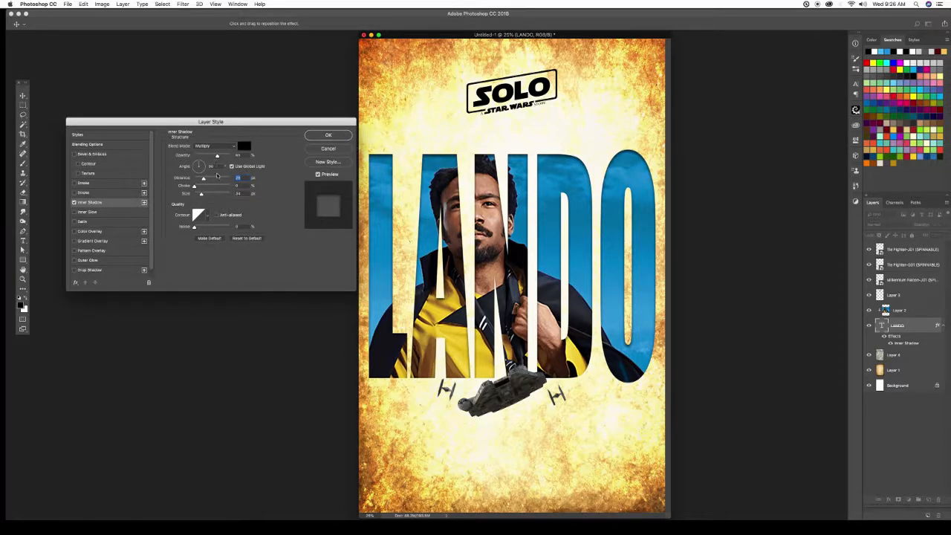
left_click(332, 134)
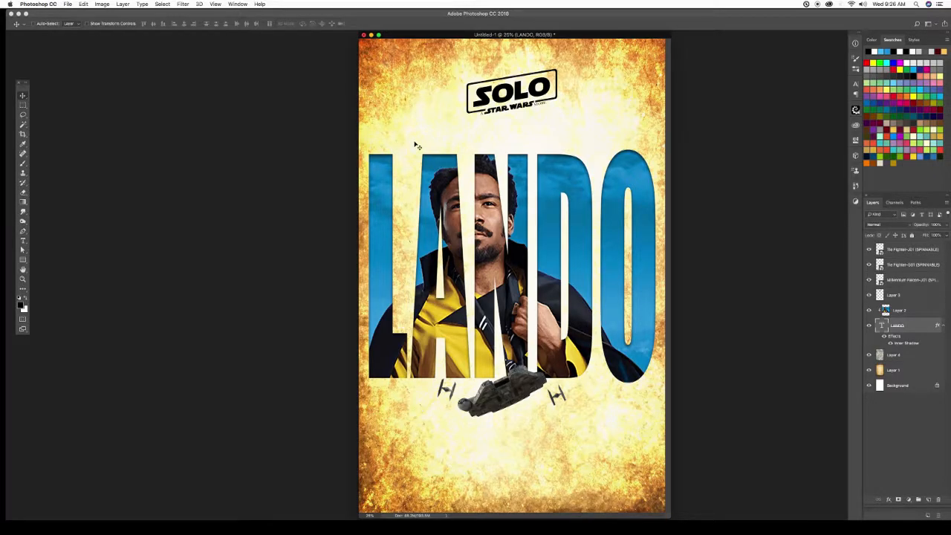
Step: Add an Outer Glow effect to the Millennium Falcon layer and lower the glow's opacity to 29%
double_click(940, 279)
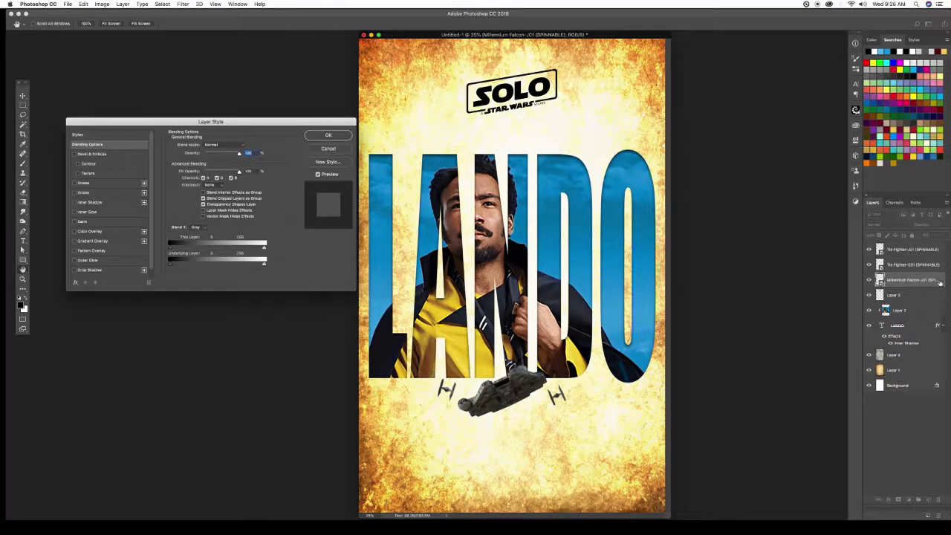
left_click(94, 261)
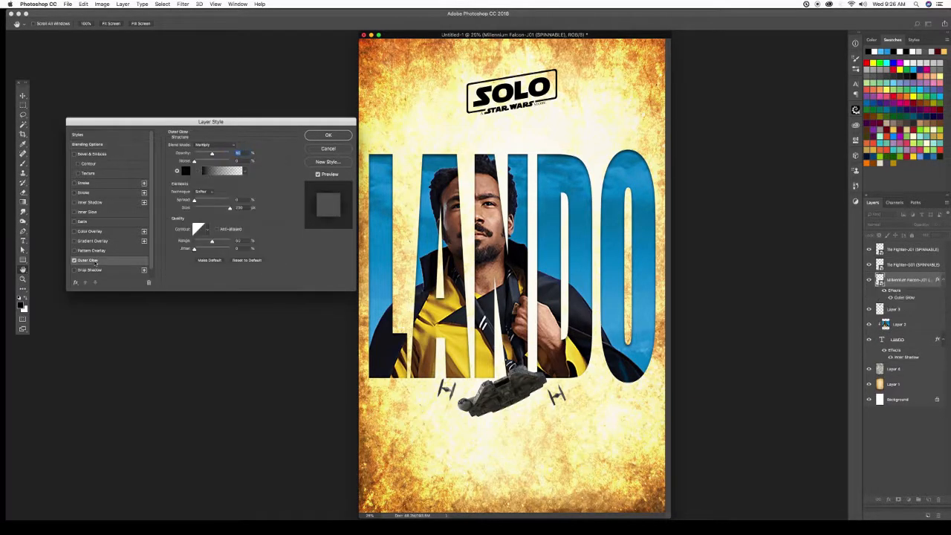
left_click_drag(212, 156, 206, 154)
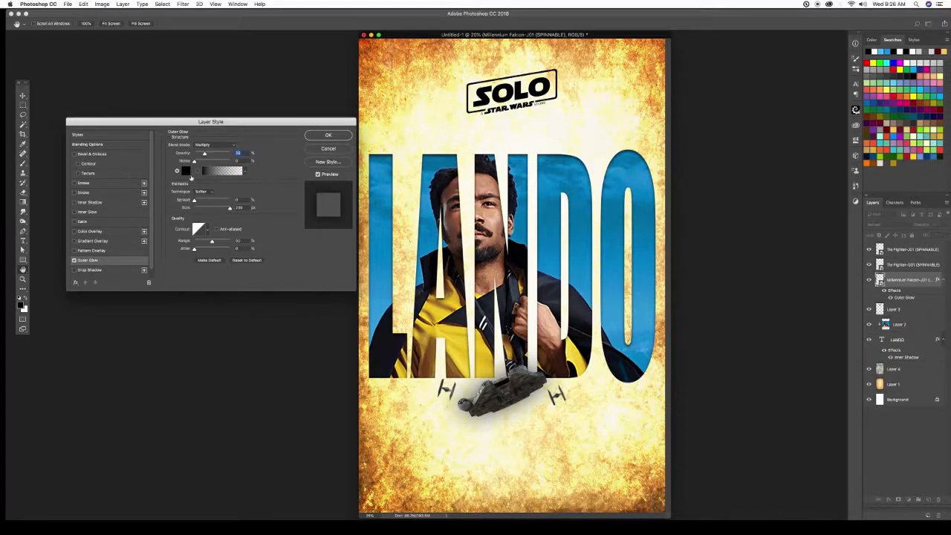
Step: Set the Millennium Falcon glow's colour to a blue sampled from the LANDO lettering (128fcc) and apply the layer style
left_click(186, 171)
left_click(387, 193)
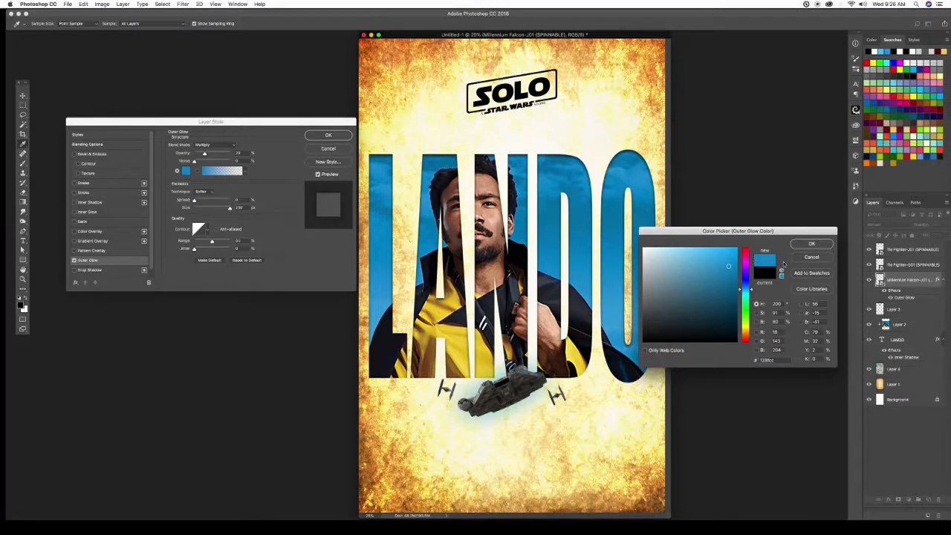
left_click(817, 247)
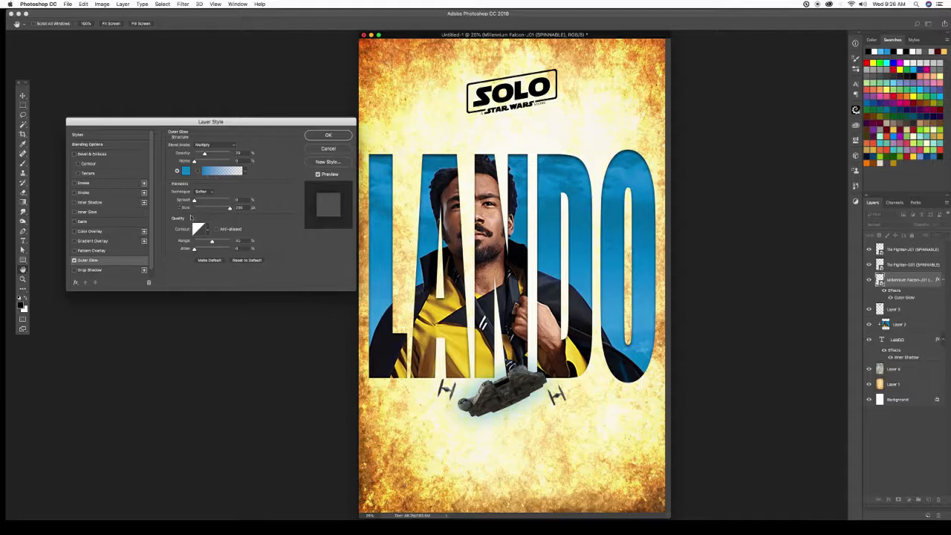
left_click(185, 171)
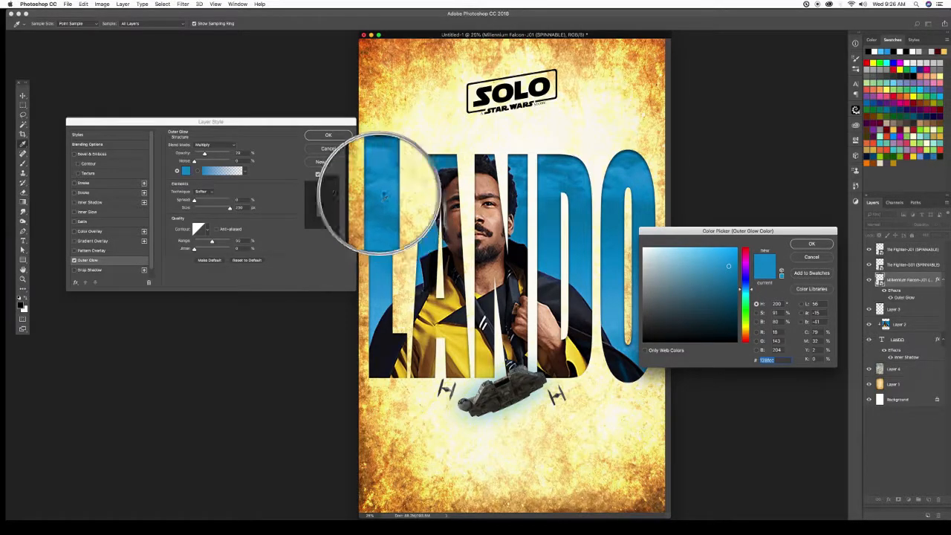
left_click(811, 244)
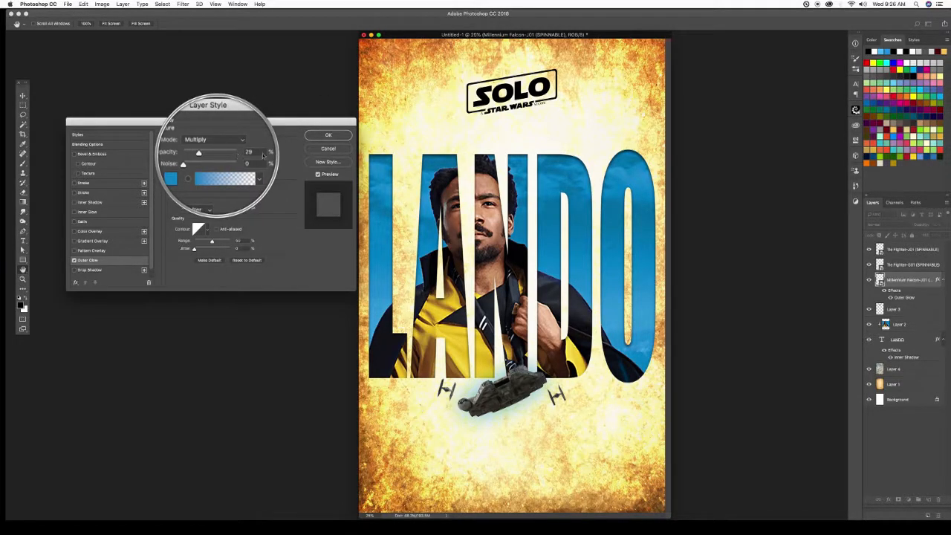
left_click(327, 135)
Step: Undo the Millennium Falcon's layer style, then reapply the blue Outer Glow with the same settings
key("super+z")
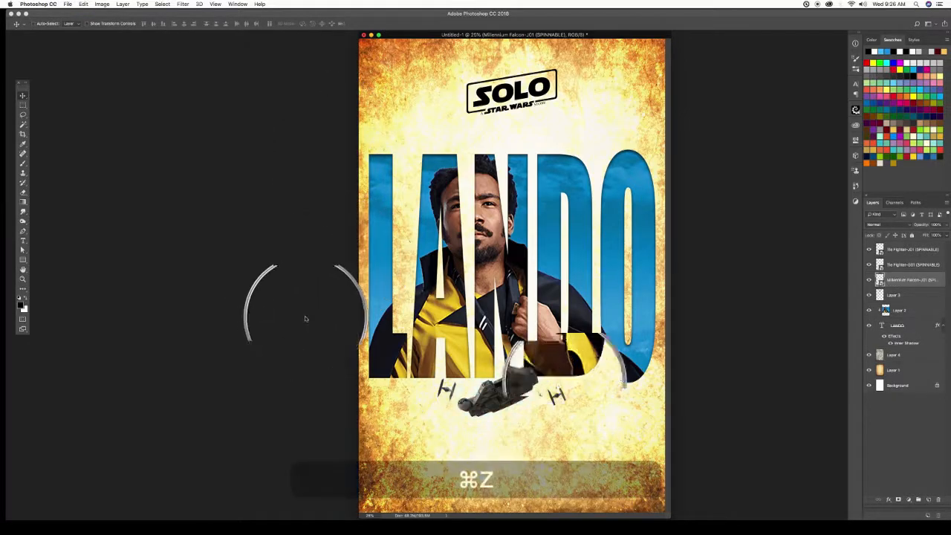
double_click(938, 278)
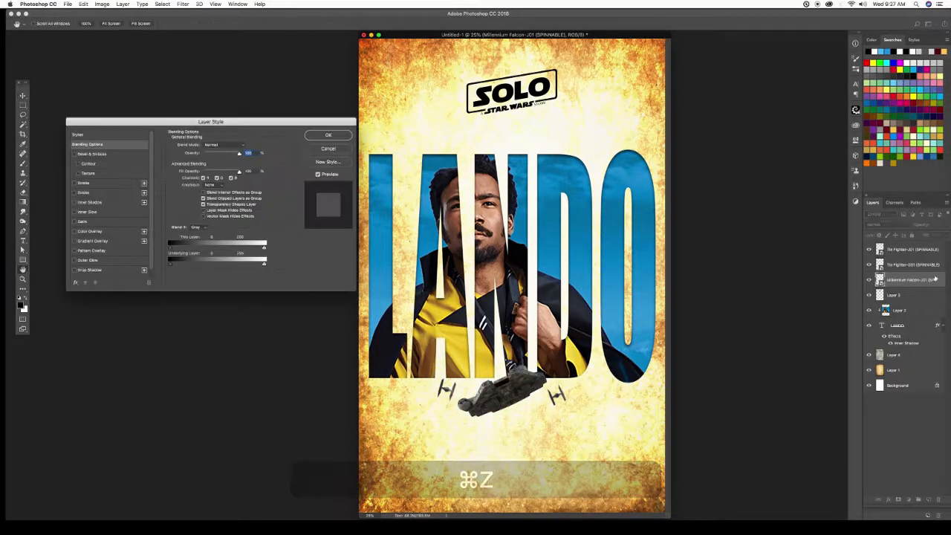
left_click(87, 260)
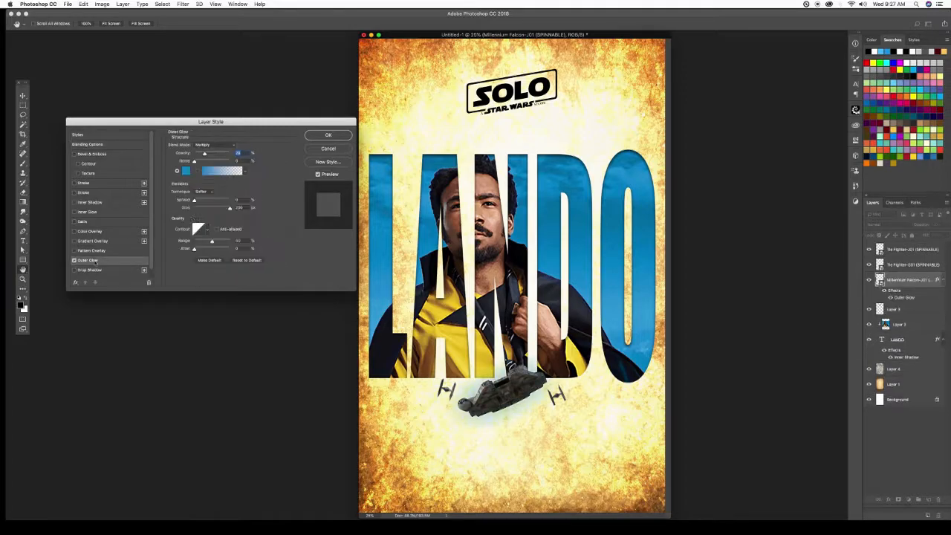
left_click(328, 136)
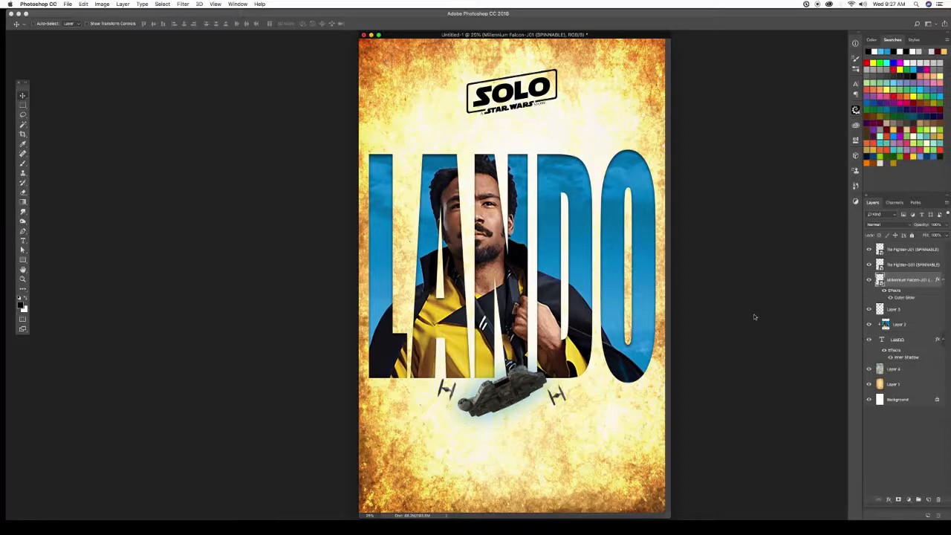
Step: Open LANDO 3D RENDER OF BANNER.psd from the LANDO project folder and arrange it in a separate window beside the poster
key("super+minus")
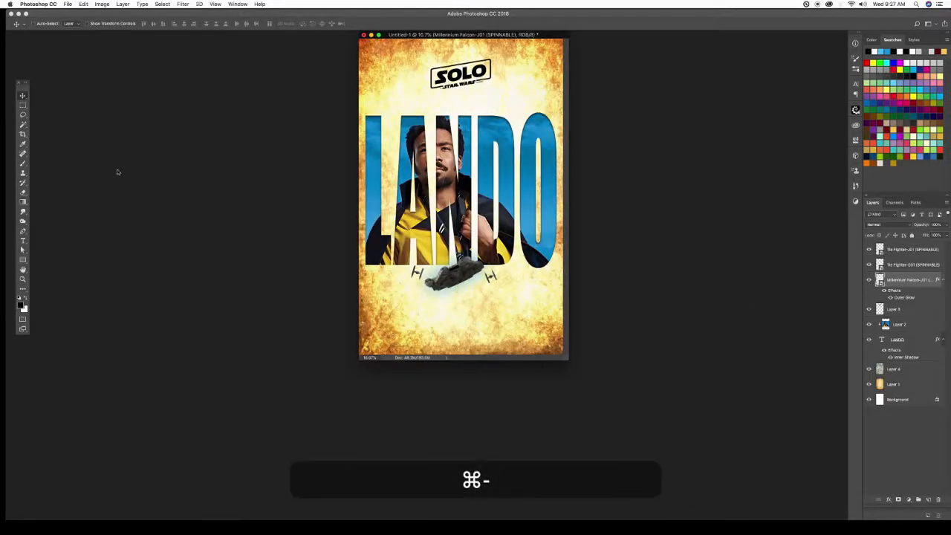
key("super+o")
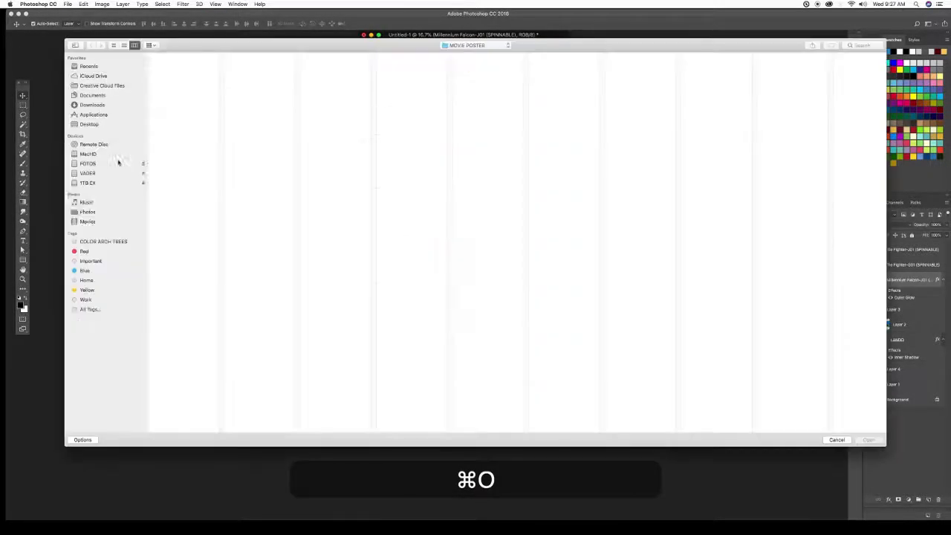
left_click(87, 164)
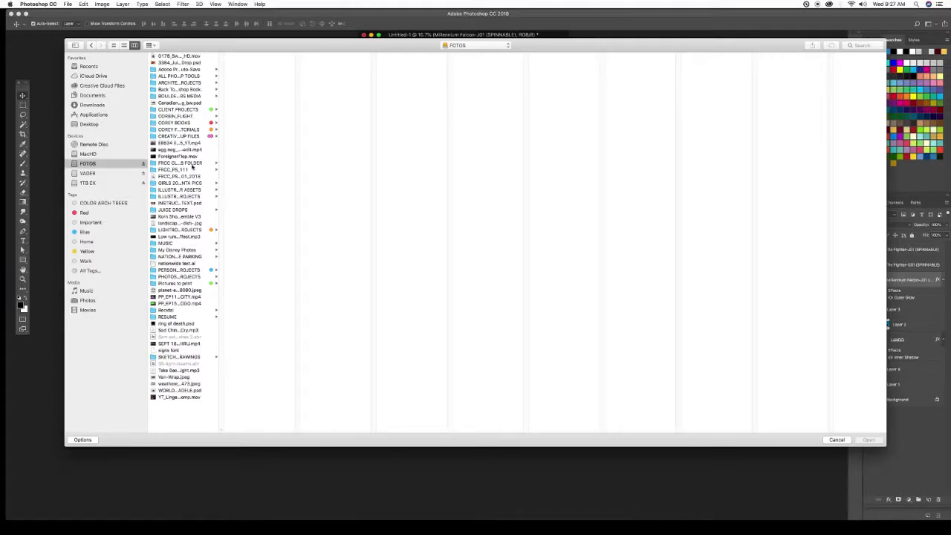
left_click(186, 163)
left_click(256, 63)
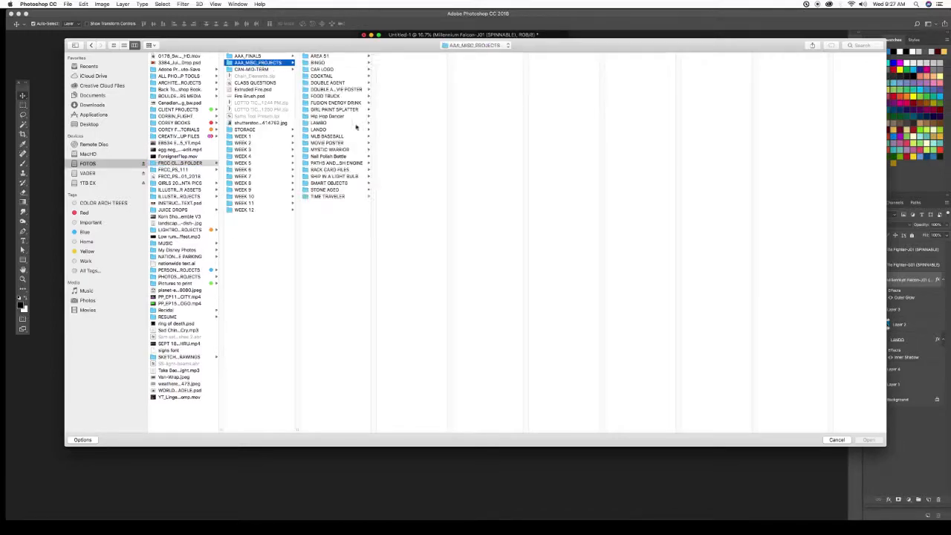
left_click(326, 130)
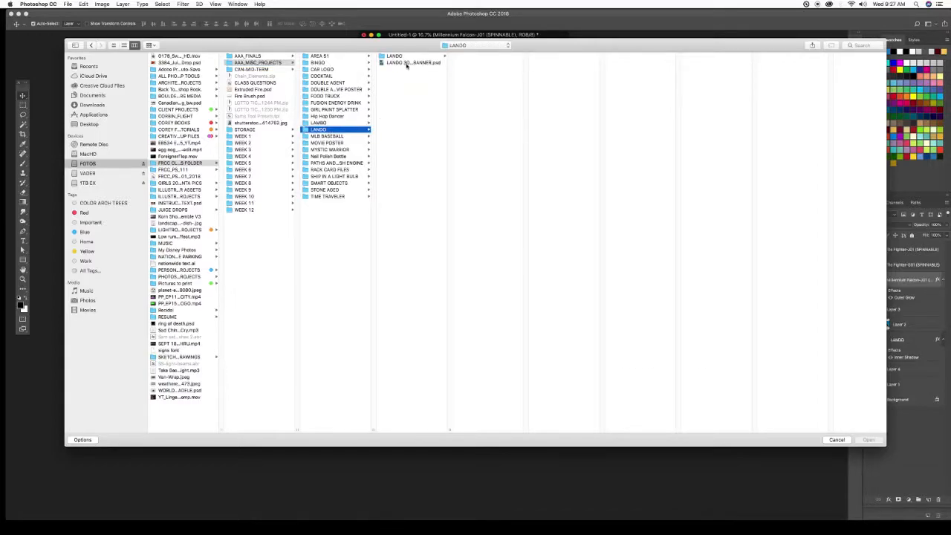
left_click(407, 63)
key("Return")
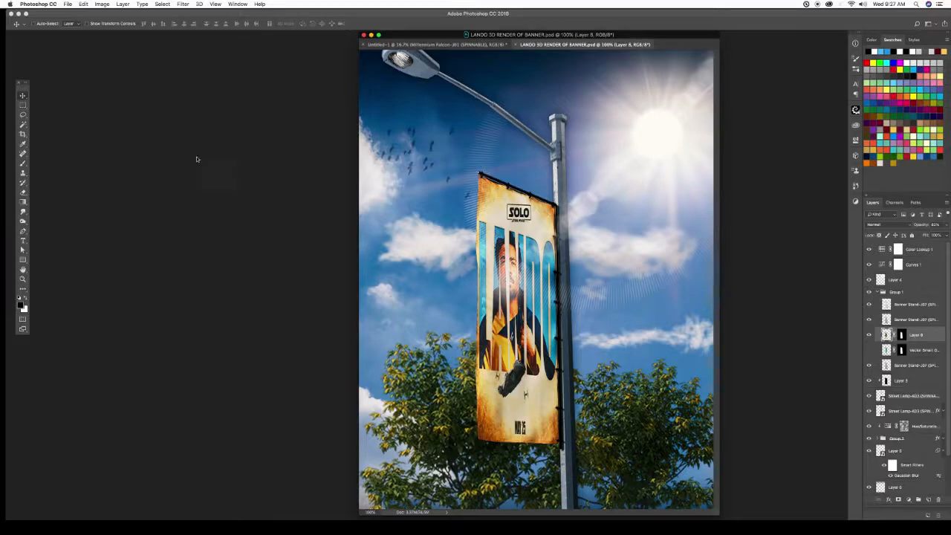
left_click_drag(563, 47, 227, 48)
left_click_drag(535, 37, 604, 44)
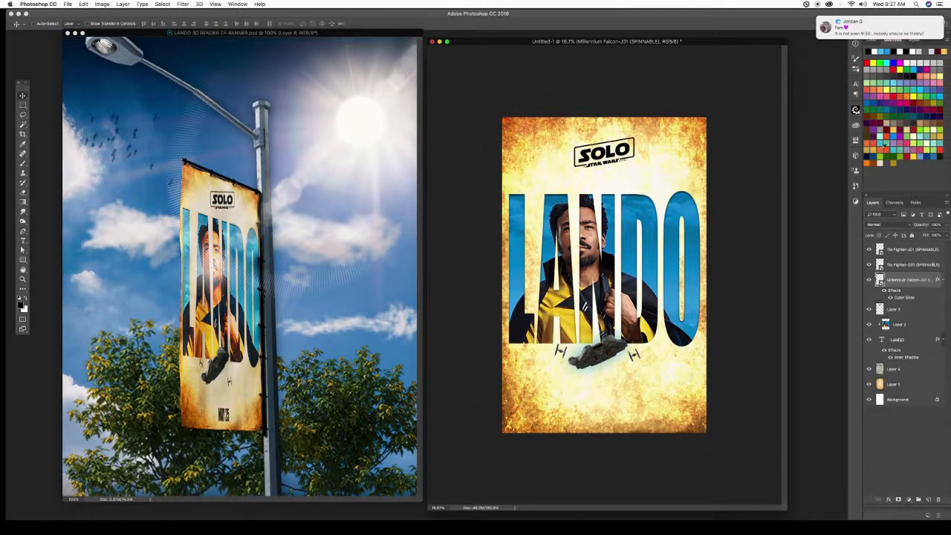